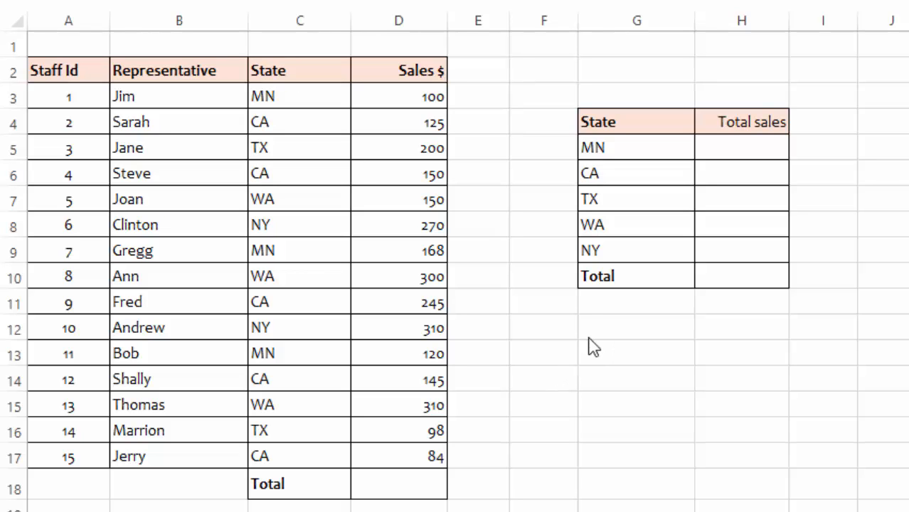
key("Escape")
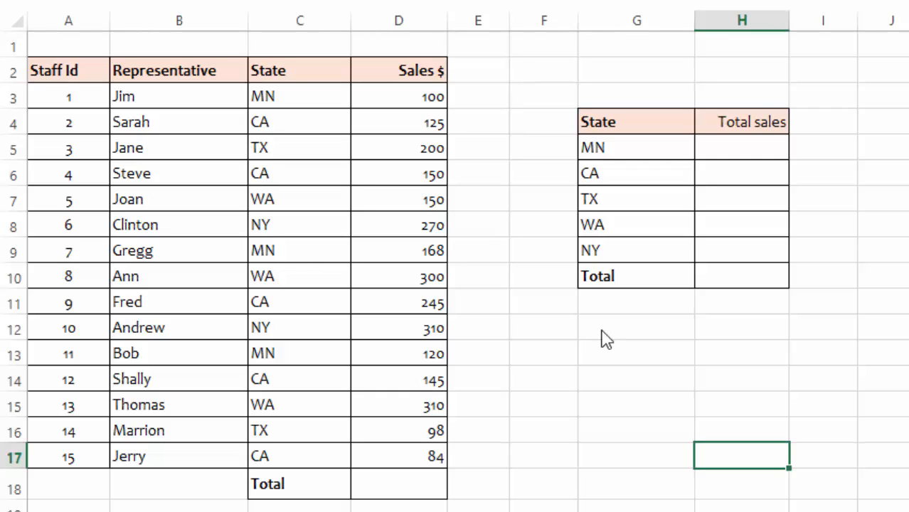
left_click(604, 322)
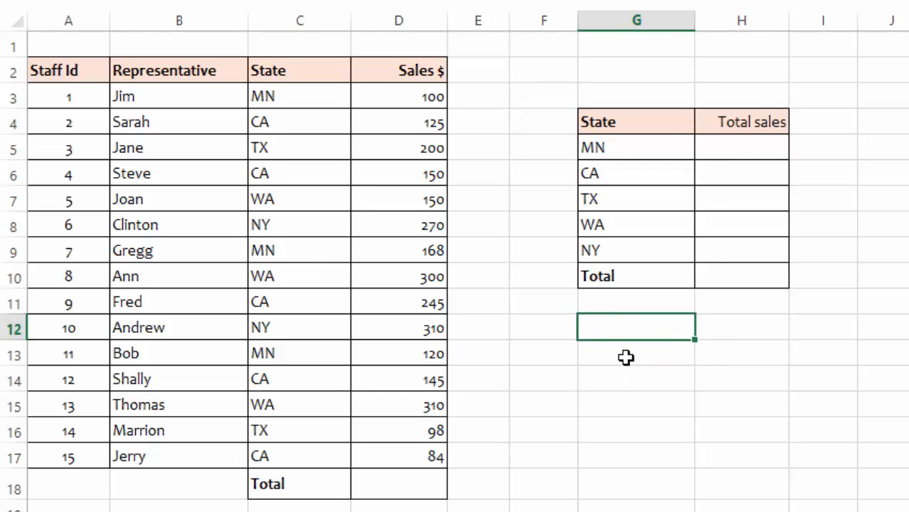
type("SU")
key("BackSpace")
key("BackSpace")
key("BackSpace")
left_click(890, 181)
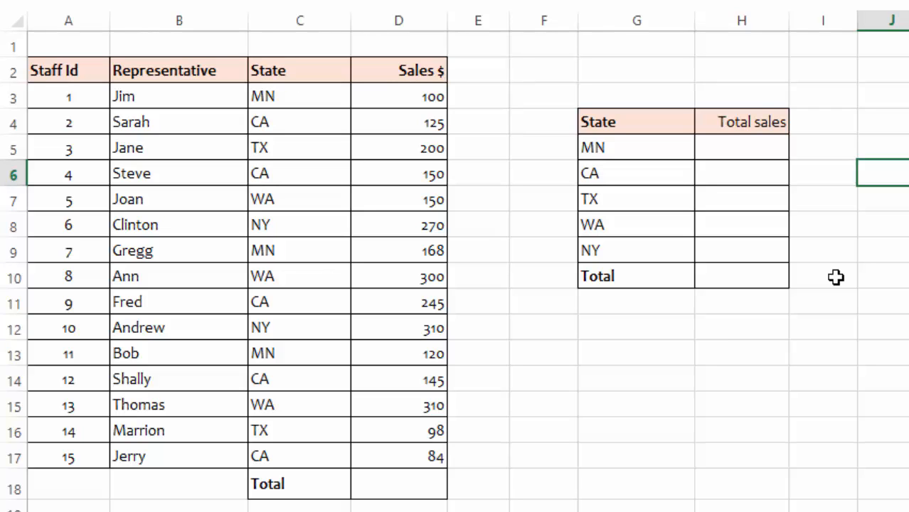
left_click(539, 356)
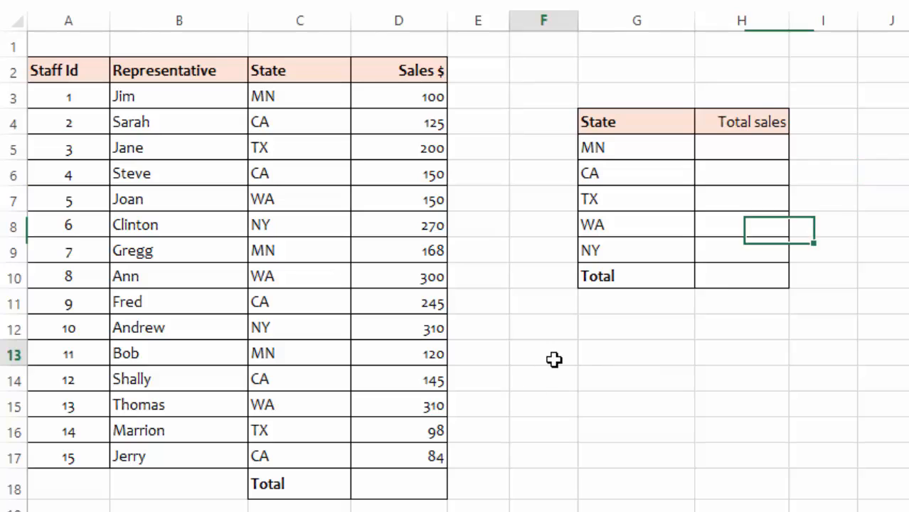
left_click(536, 71)
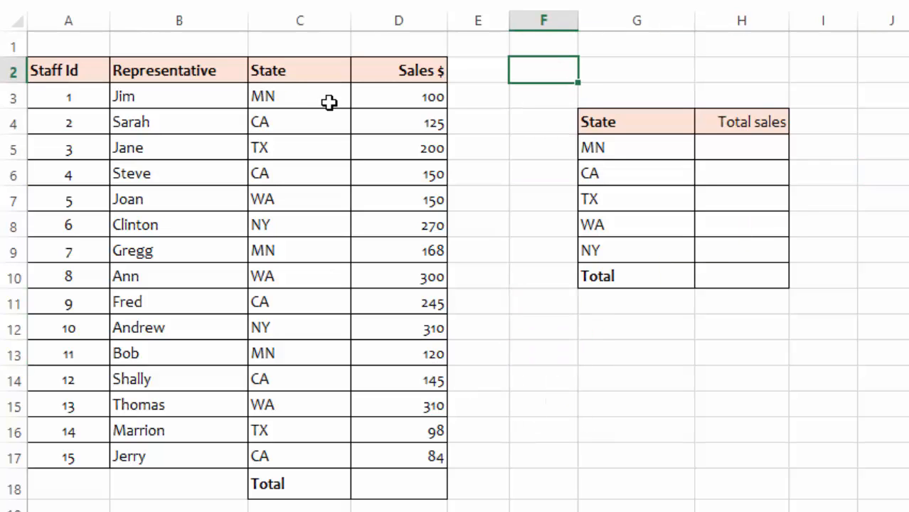
Review the sales list's Staff Id, Representative, State and Sales $ columns down to row 17
left_click_drag(62, 69, 63, 456)
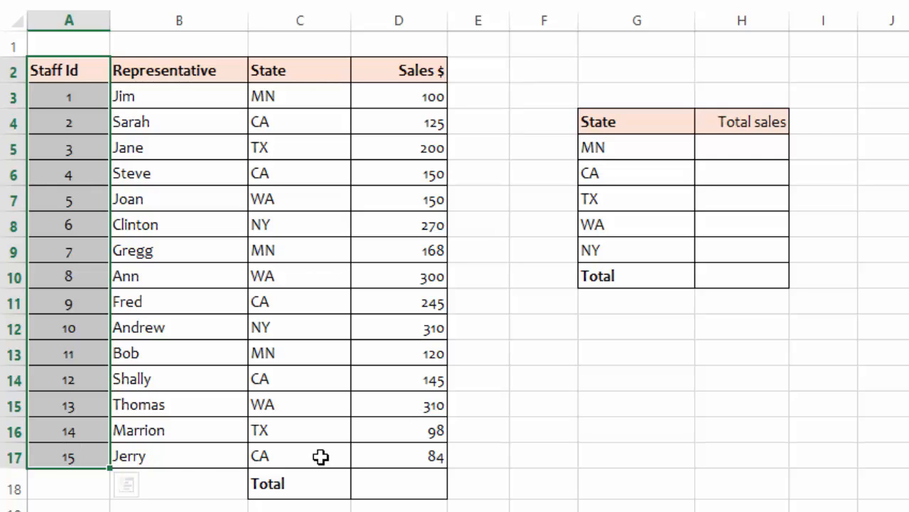
left_click(614, 412)
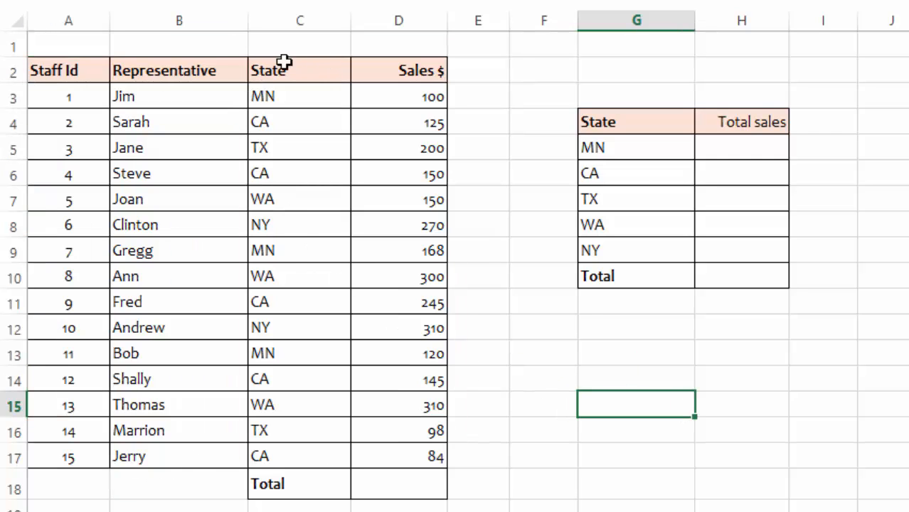
left_click_drag(168, 97, 181, 447)
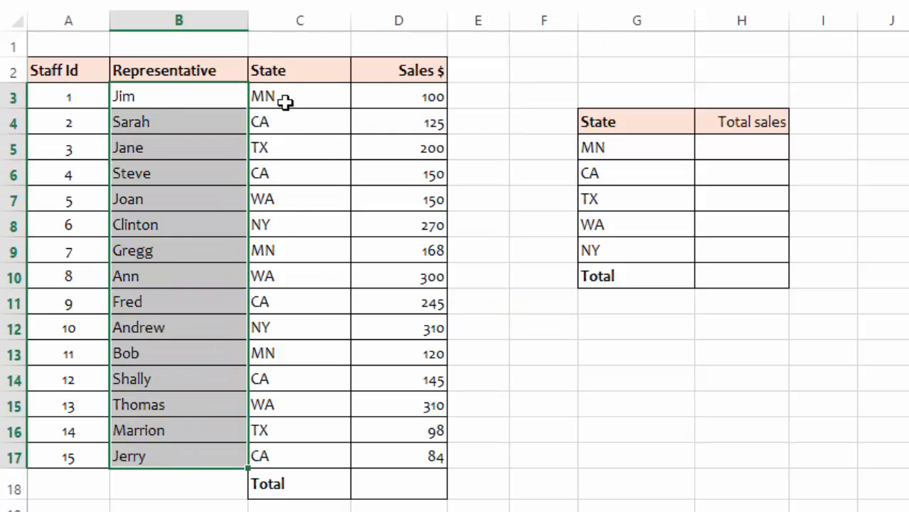
left_click_drag(288, 93, 295, 466)
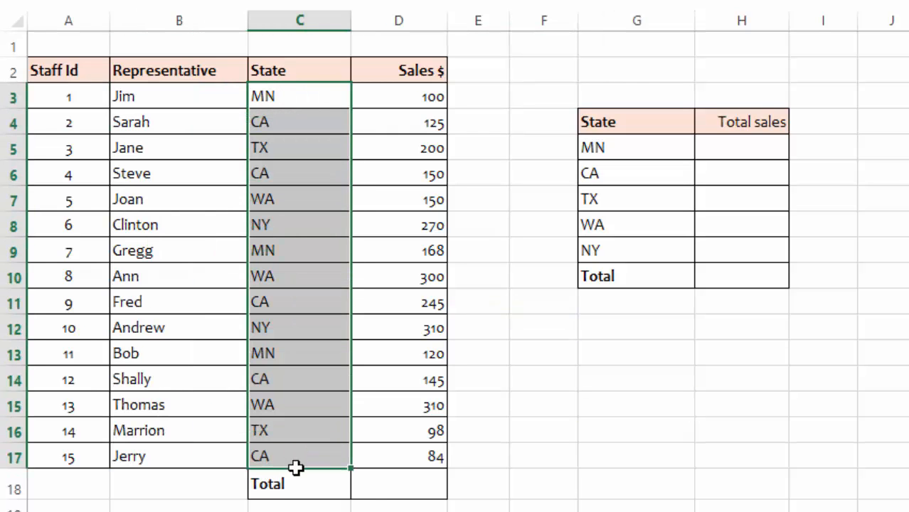
left_click(664, 379)
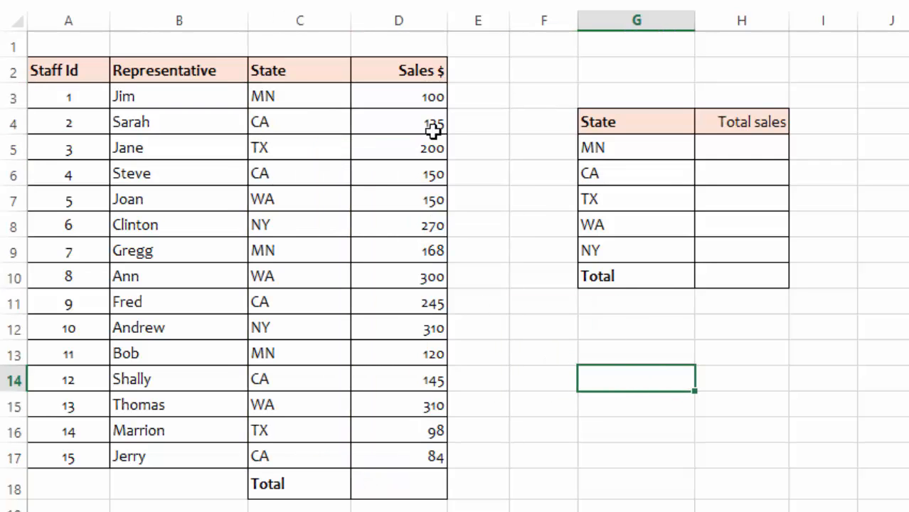
left_click(406, 92)
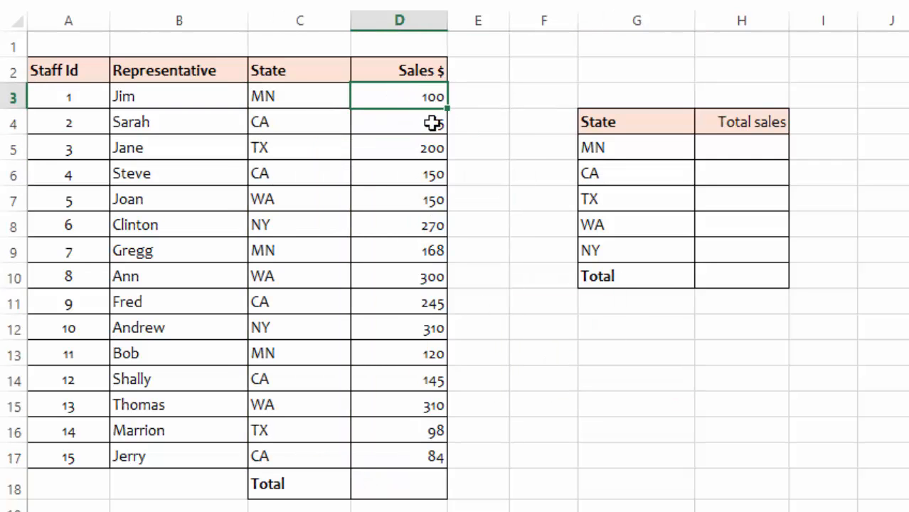
left_click(415, 174)
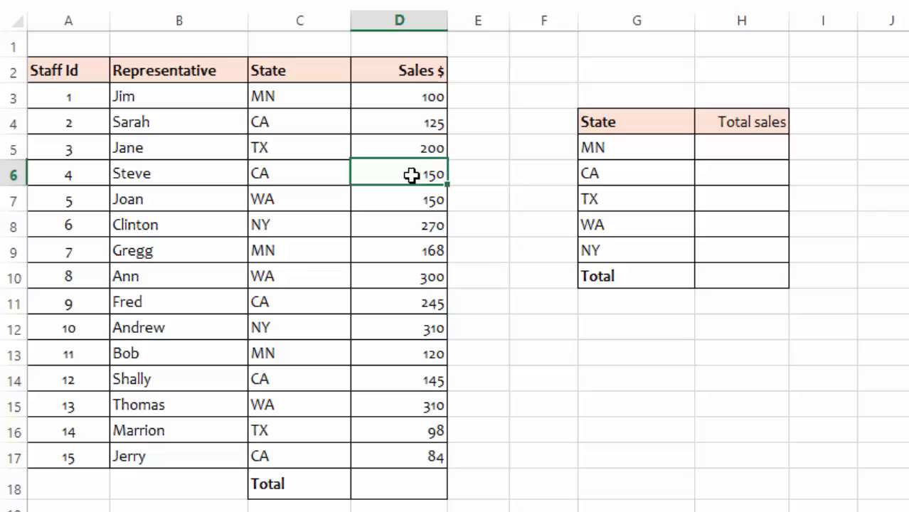
left_click(412, 249)
left_click(407, 347)
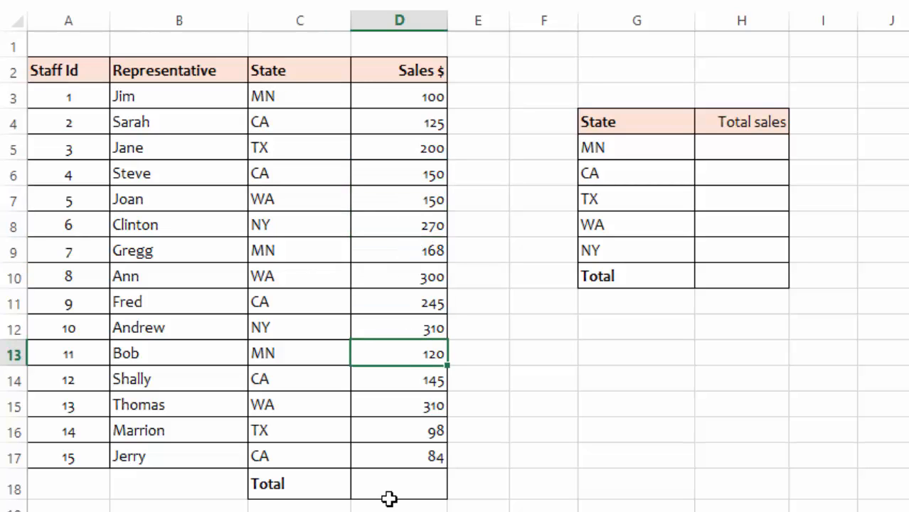
left_click(402, 429)
left_click(390, 457)
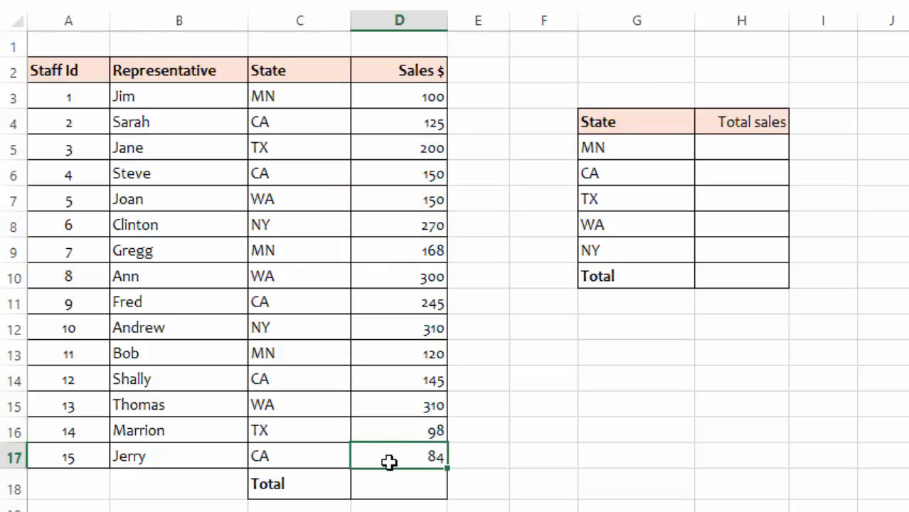
left_click(631, 417)
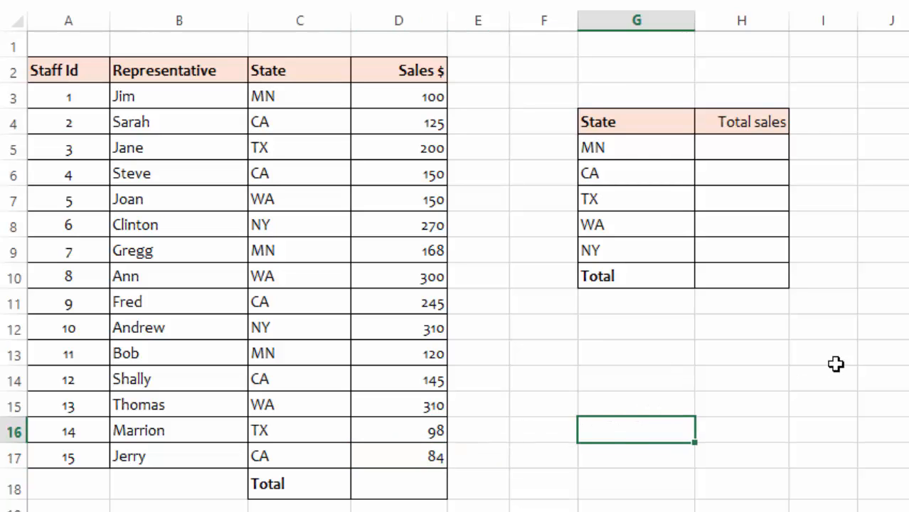
Examine the State and Total sales summary table in G4:H10, along with the Sales $ figures and their total cell D18
left_click(882, 355)
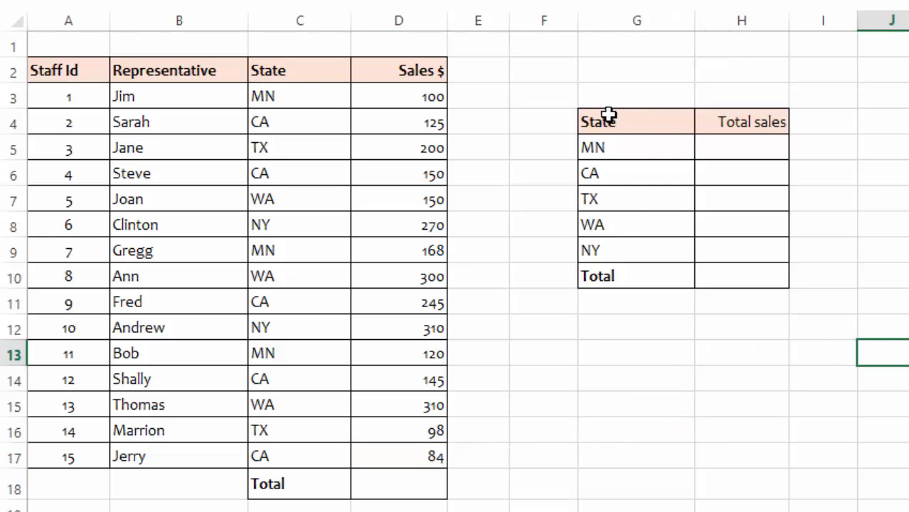
left_click_drag(607, 119, 744, 275)
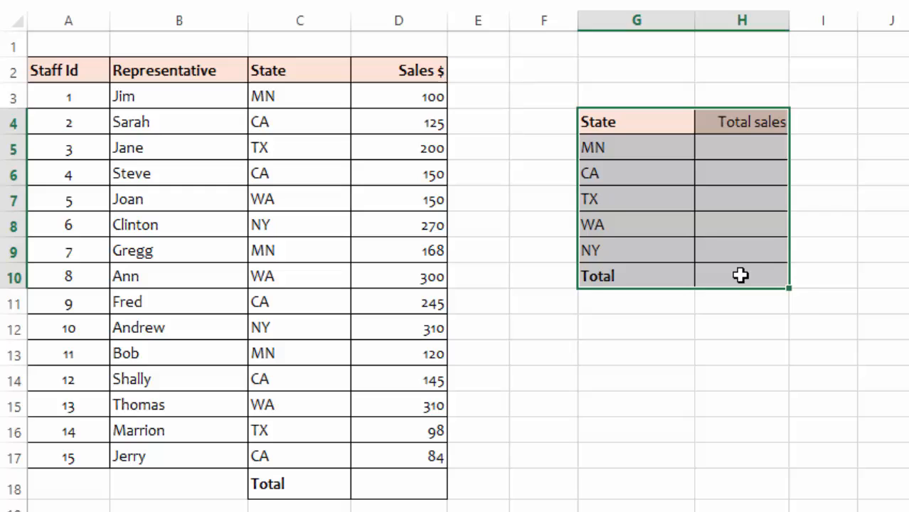
left_click(880, 126)
left_click(752, 147)
left_click(641, 150)
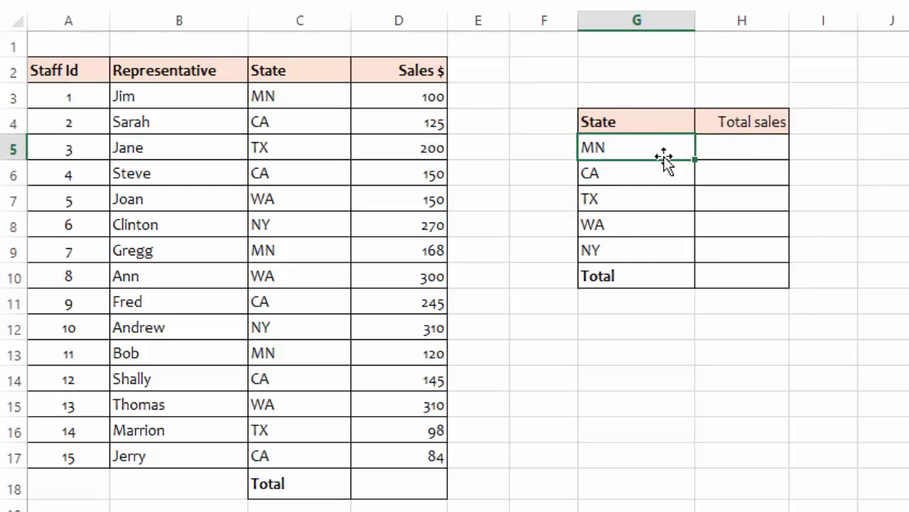
left_click(742, 152)
left_click(732, 173)
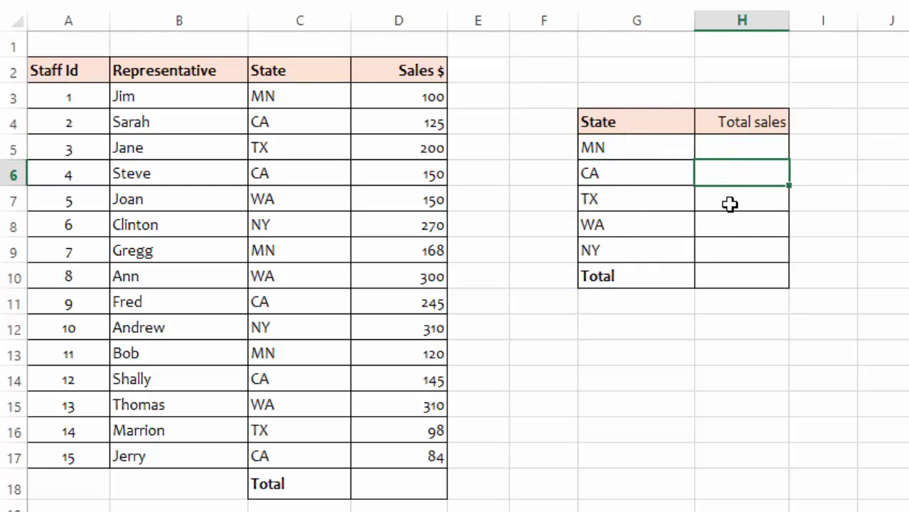
left_click(730, 203)
left_click(723, 226)
left_click(722, 249)
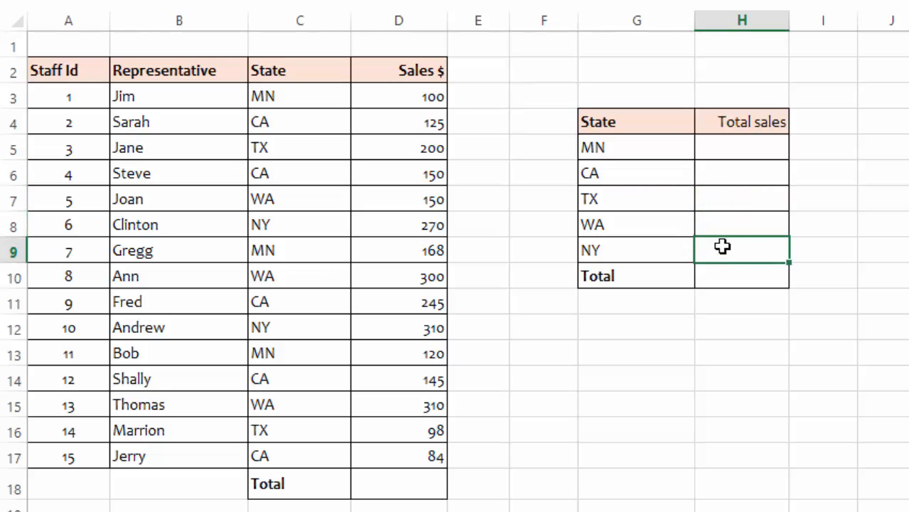
left_click(726, 167)
left_click(907, 188)
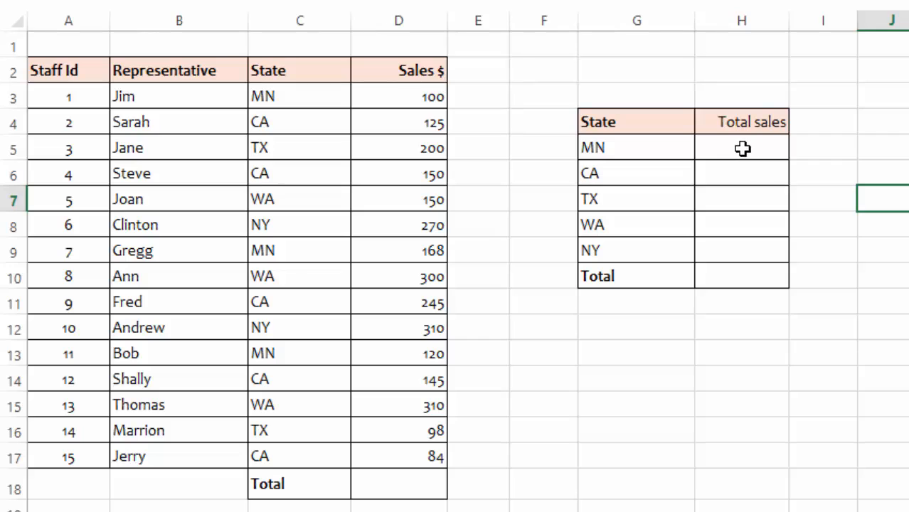
left_click_drag(743, 150, 729, 250)
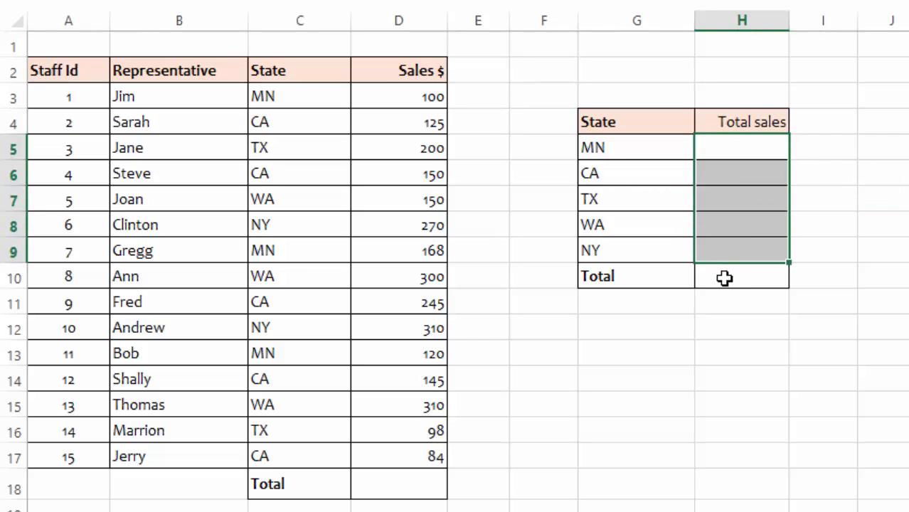
left_click(724, 278)
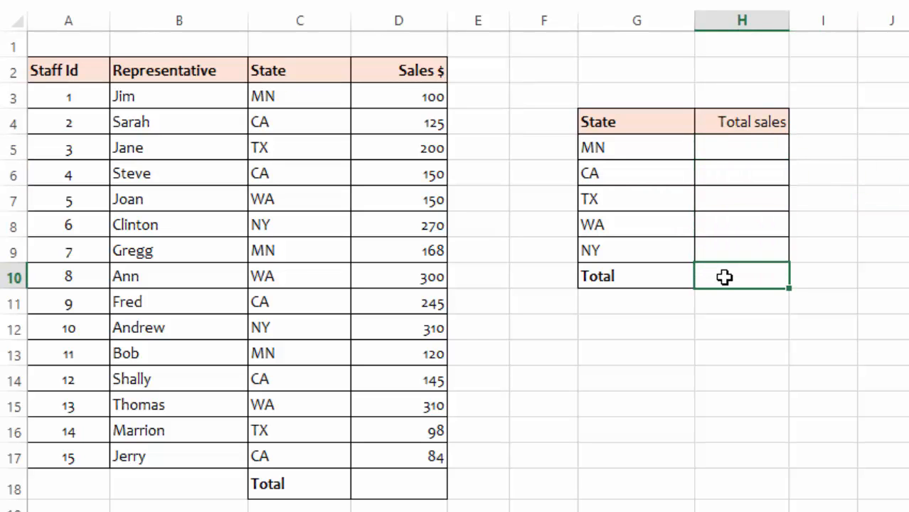
left_click_drag(420, 94, 415, 425)
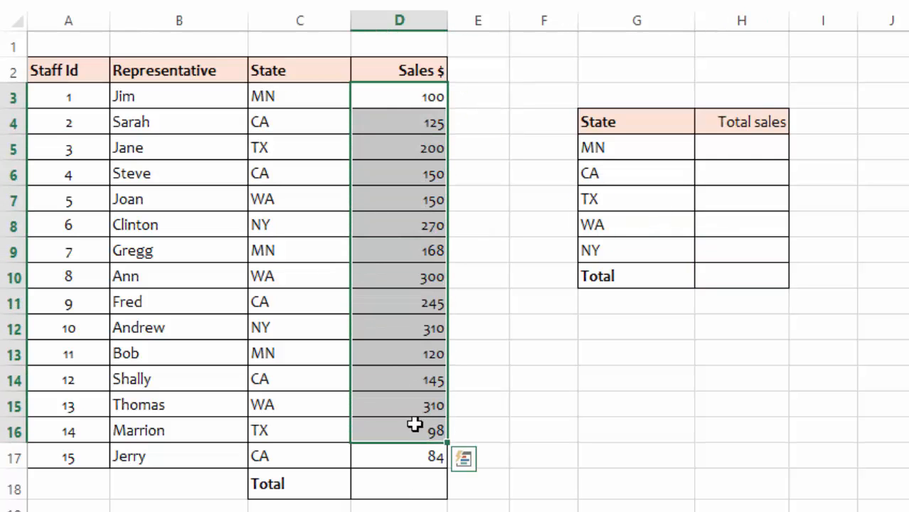
left_click(381, 486)
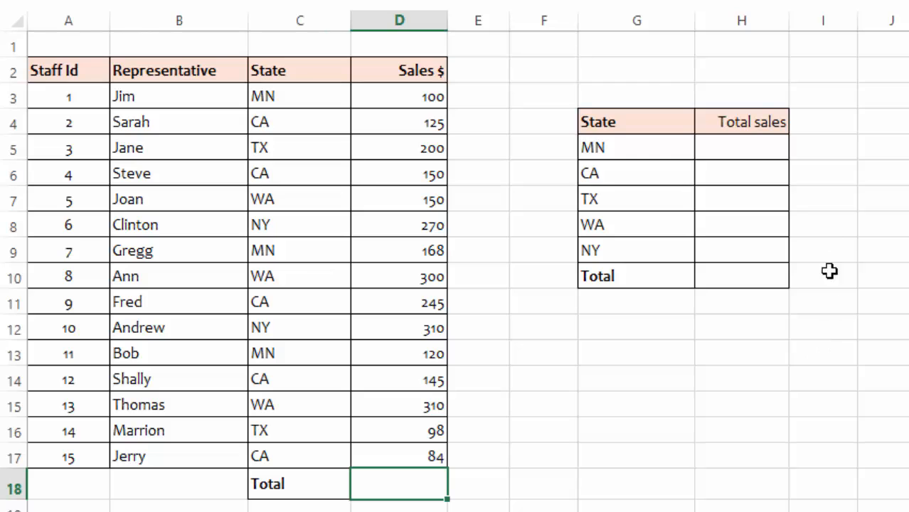
left_click(846, 142)
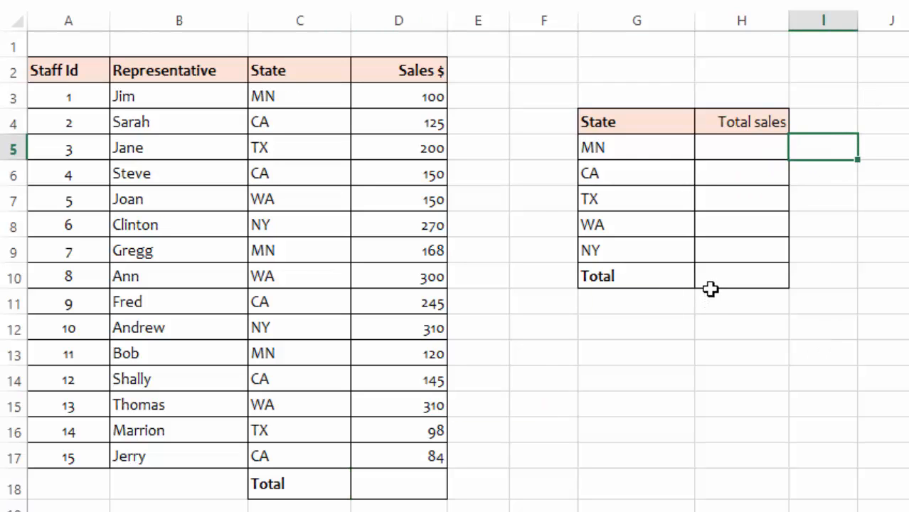
left_click(601, 149)
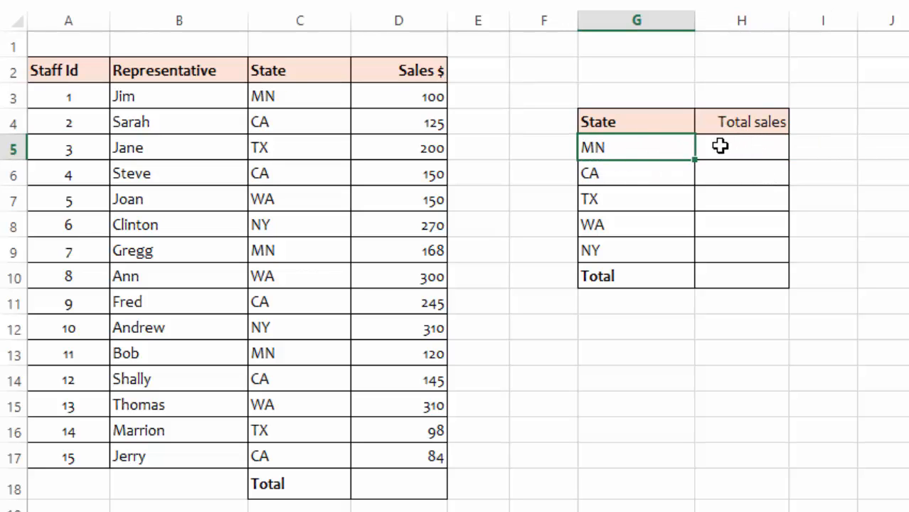
left_click(750, 145)
left_click(646, 146)
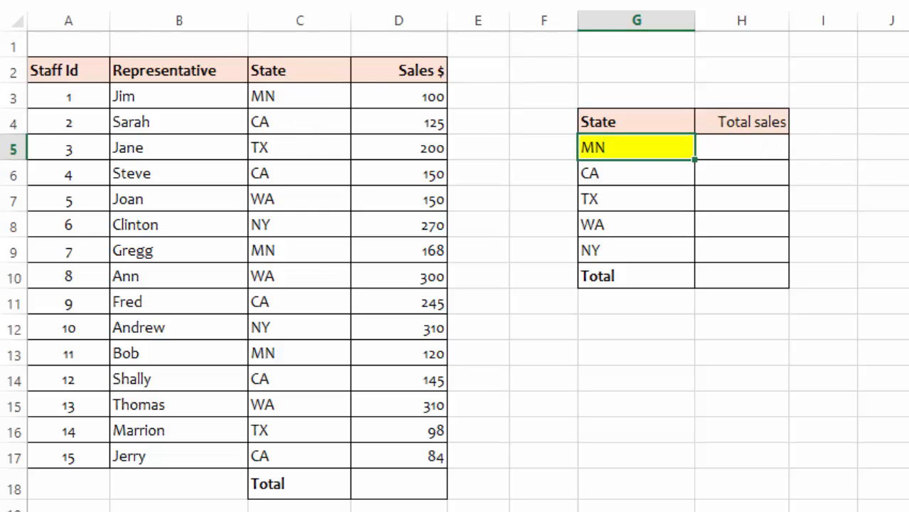
key("ctrl+z")
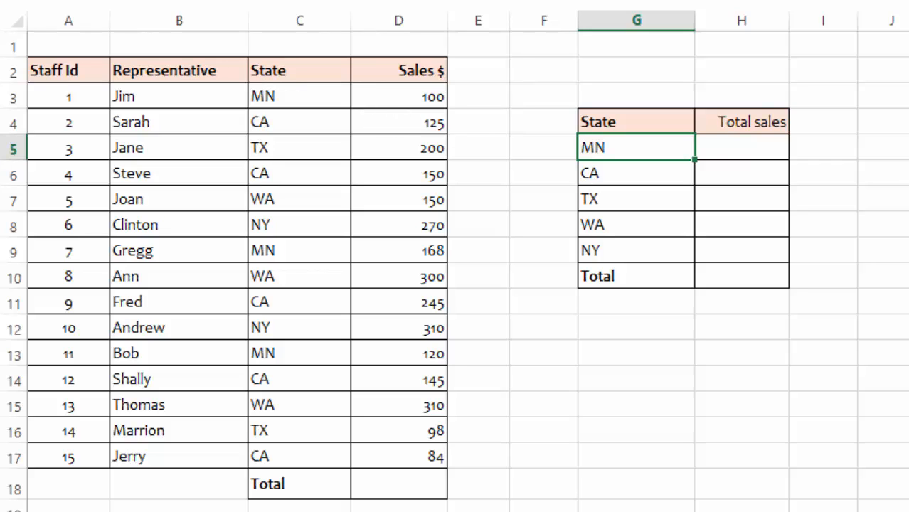
Highlight the sales amounts of the three MN rows, cells D3, D9 and D13, with a yellow fill
left_click(412, 97)
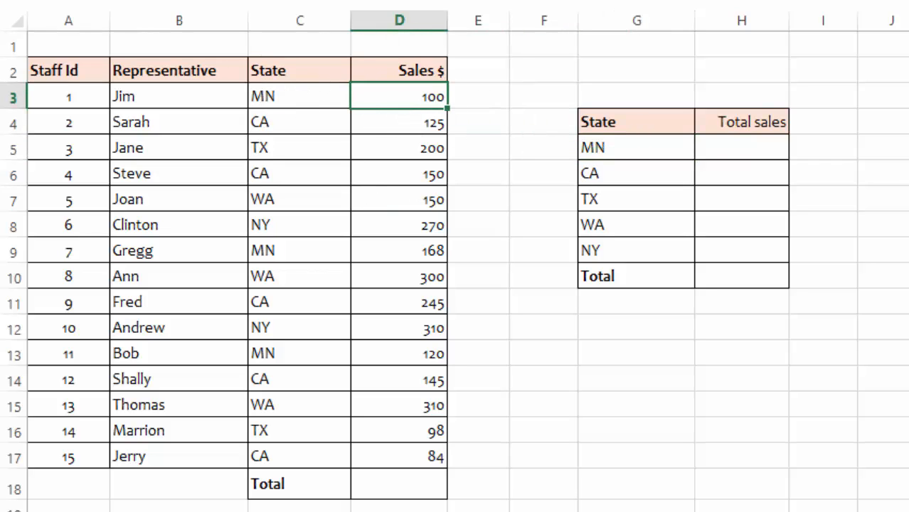
left_click(381, 1)
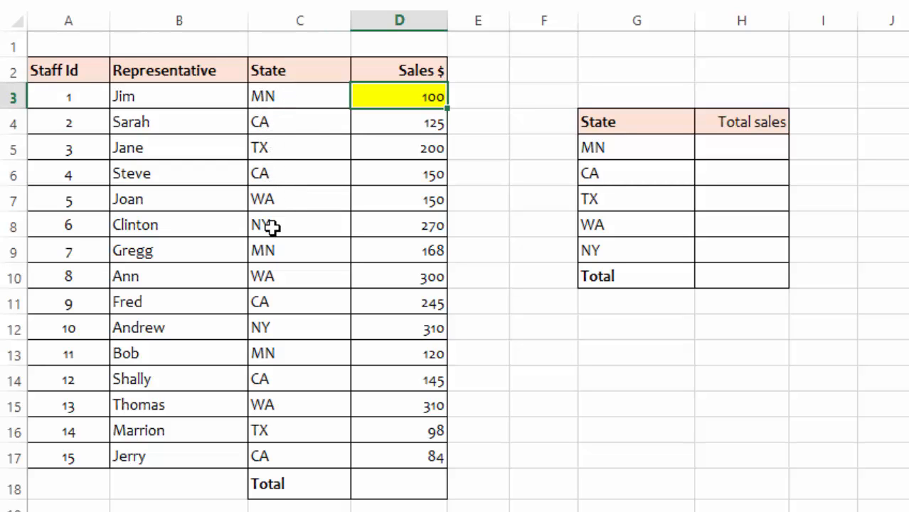
left_click(412, 253)
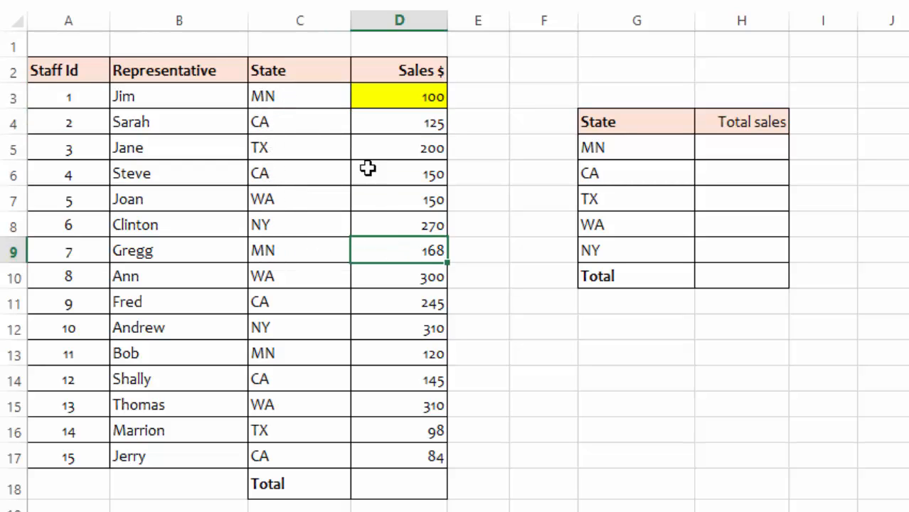
left_click(336, 2)
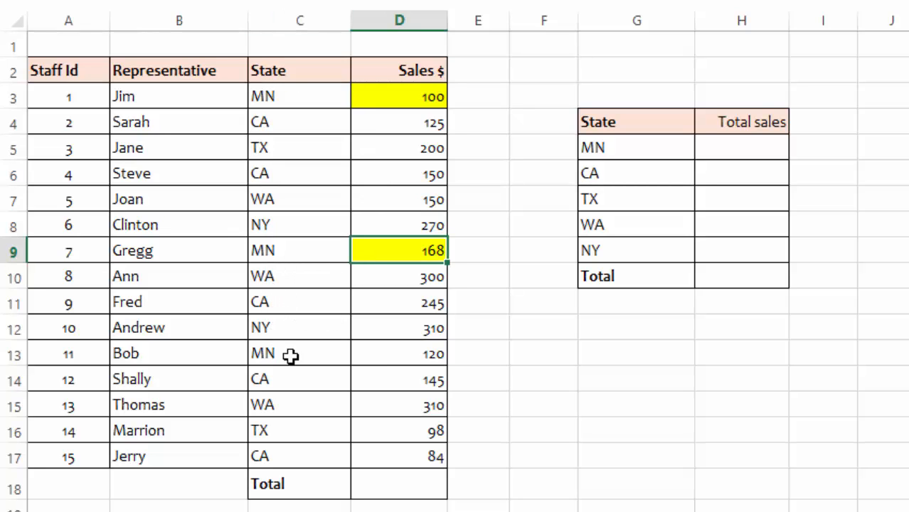
left_click(403, 355)
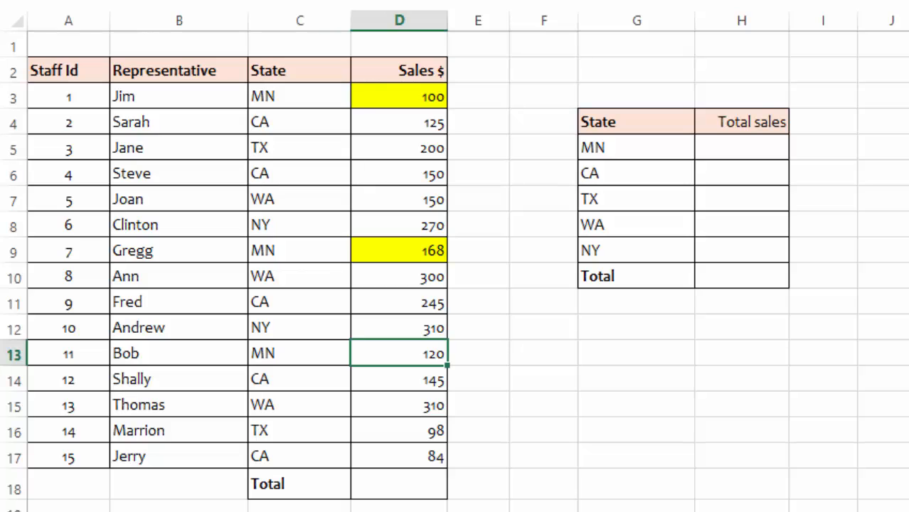
left_click(332, 3)
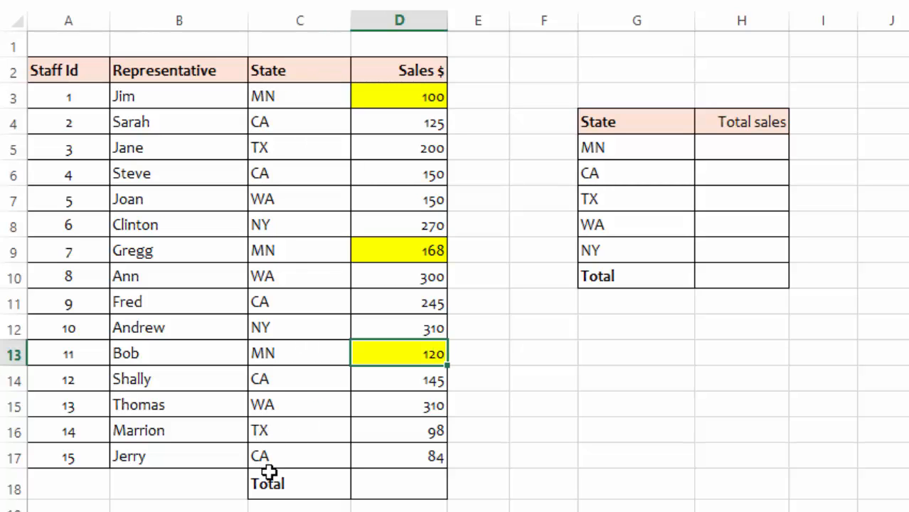
Calculate the MN total in H5 with =SUM(D3,D9,D13) and clear the cell again
left_click(612, 350)
left_click(724, 152)
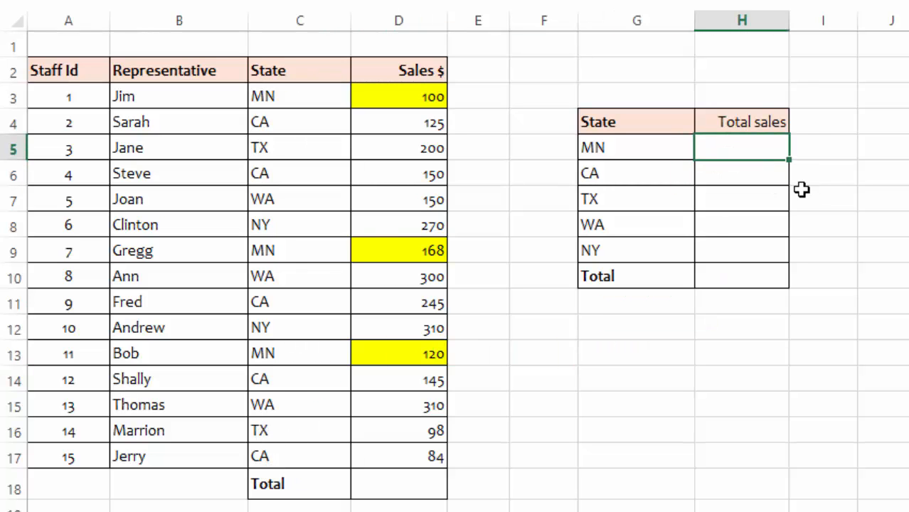
type("=SUM")
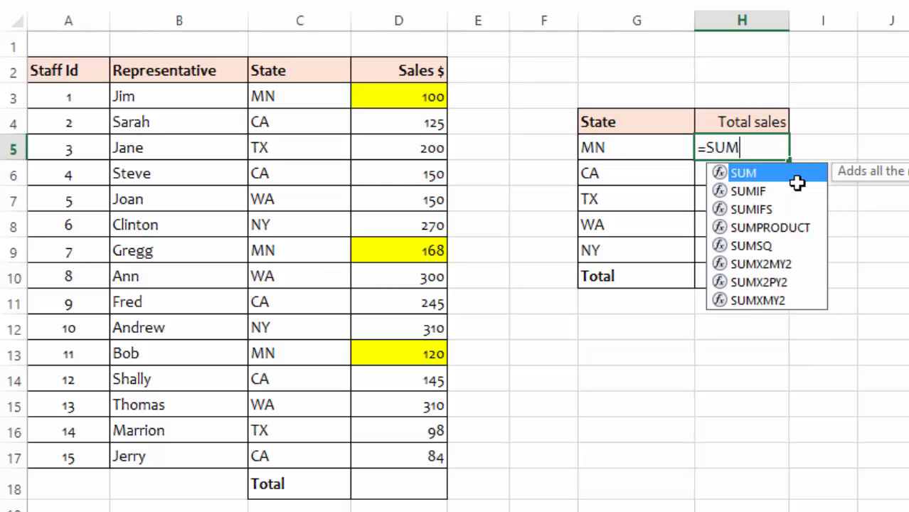
double_click(768, 176)
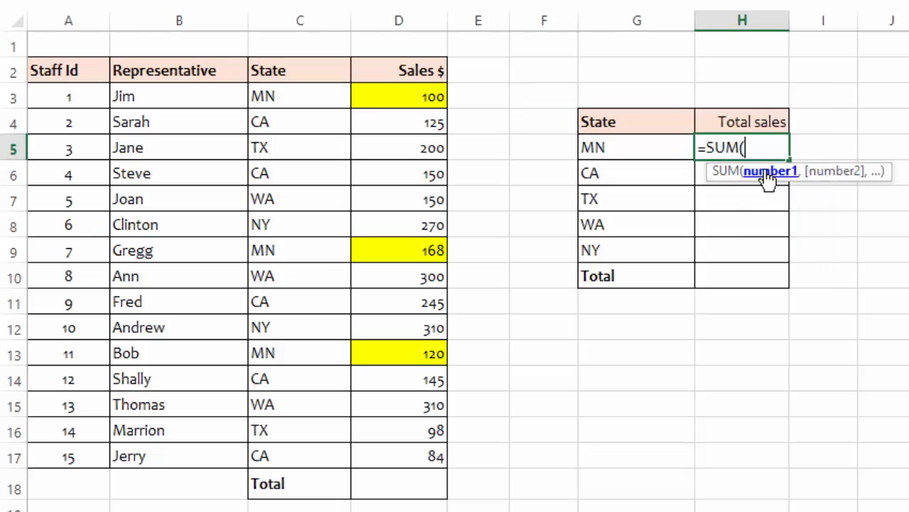
left_click(422, 97)
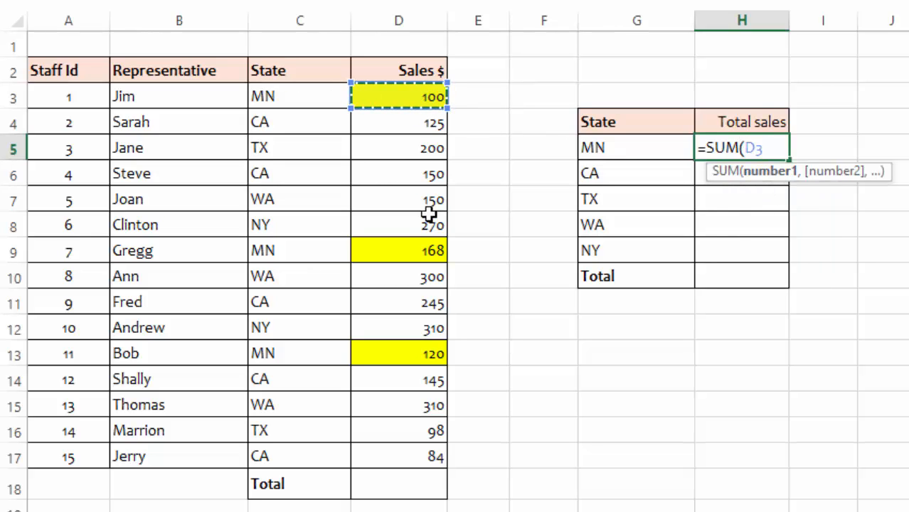
left_click(407, 253)
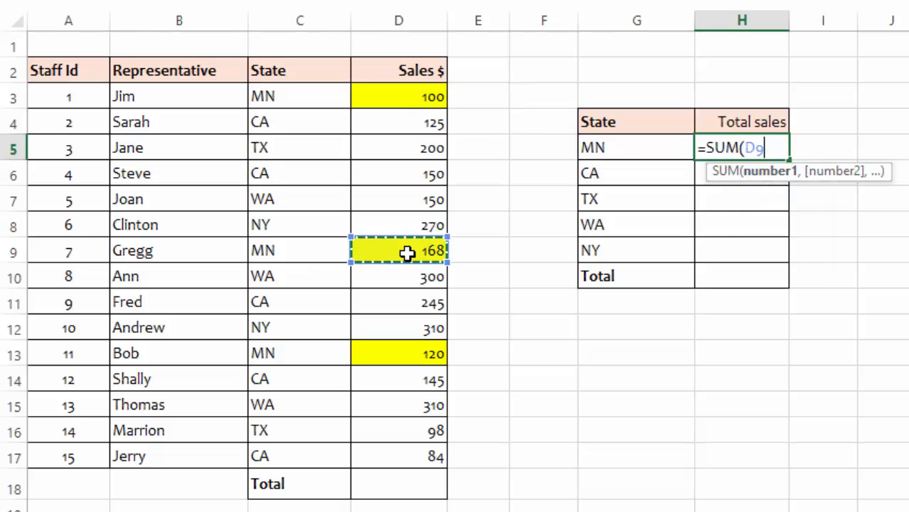
left_click(419, 97)
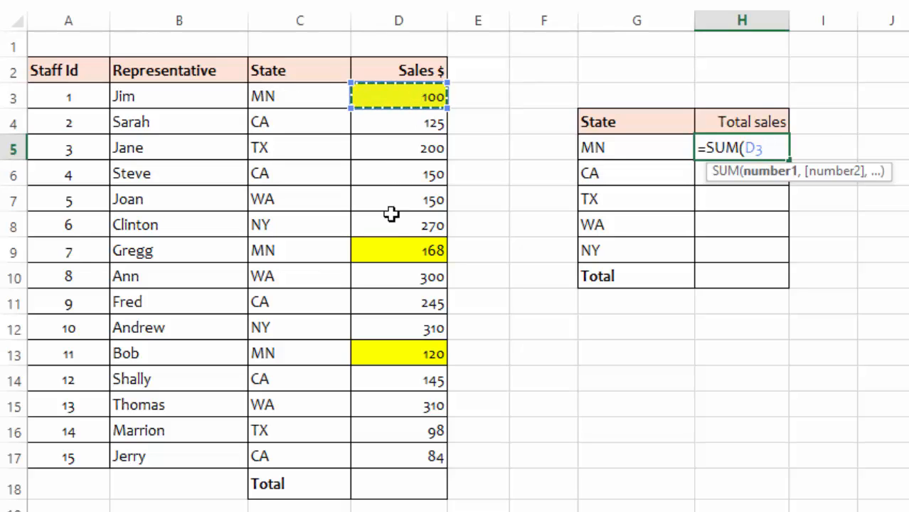
left_click(403, 246, "ctrl")
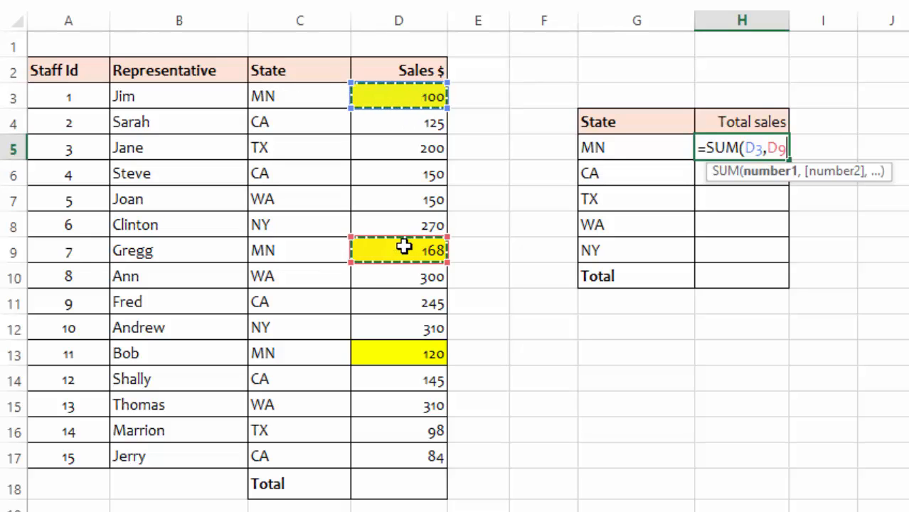
left_click(410, 356, "ctrl")
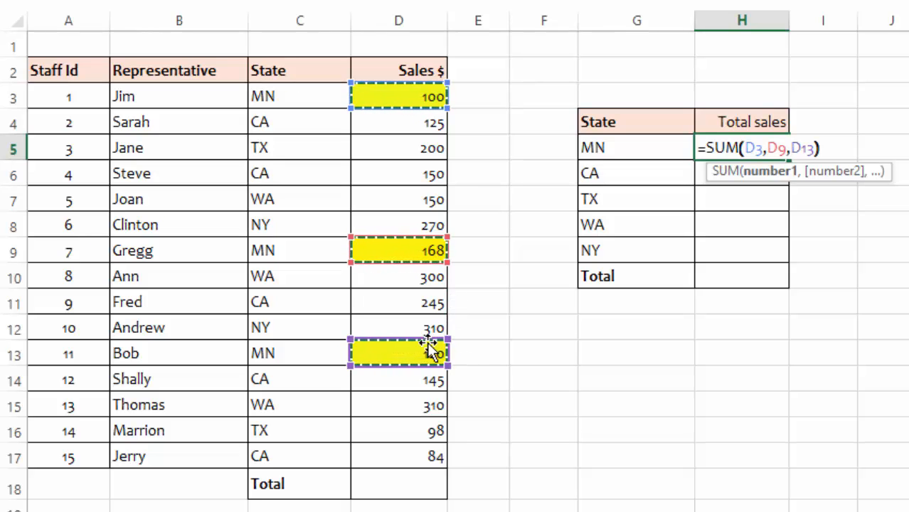
type(")")
key("Return")
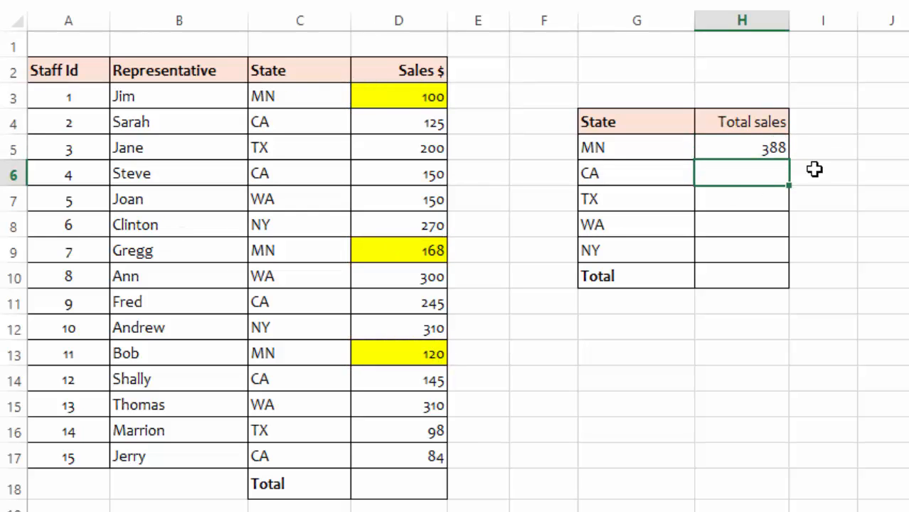
left_click(755, 150)
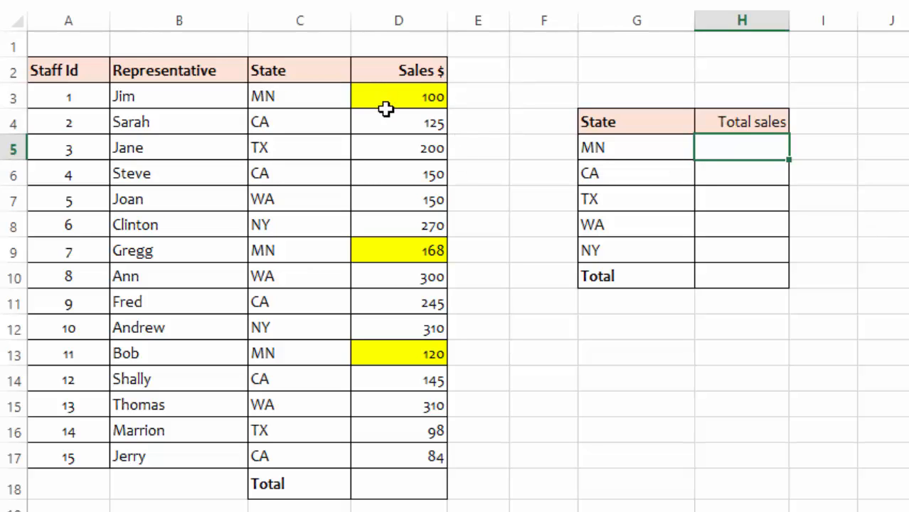
Remove the yellow highlighting from the sales amounts in D3:D17 by setting them to No Fill
left_click(411, 99)
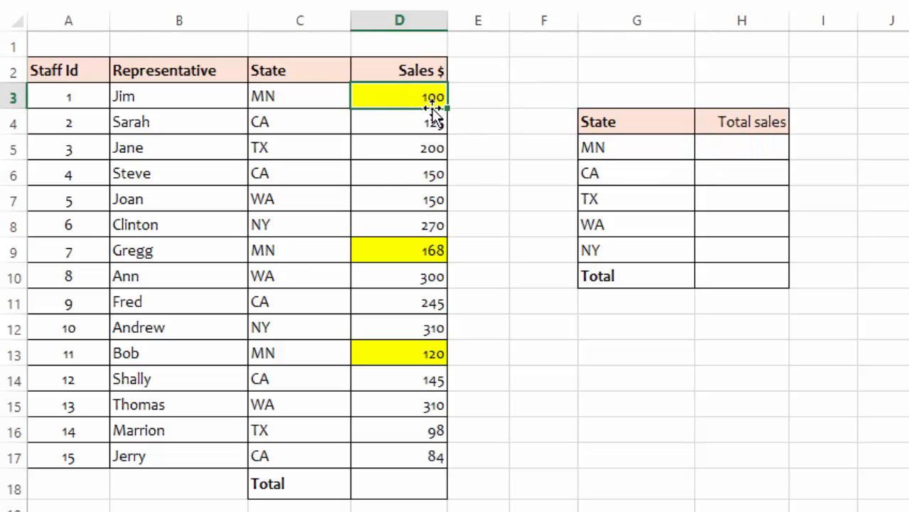
left_click_drag(416, 97, 429, 445)
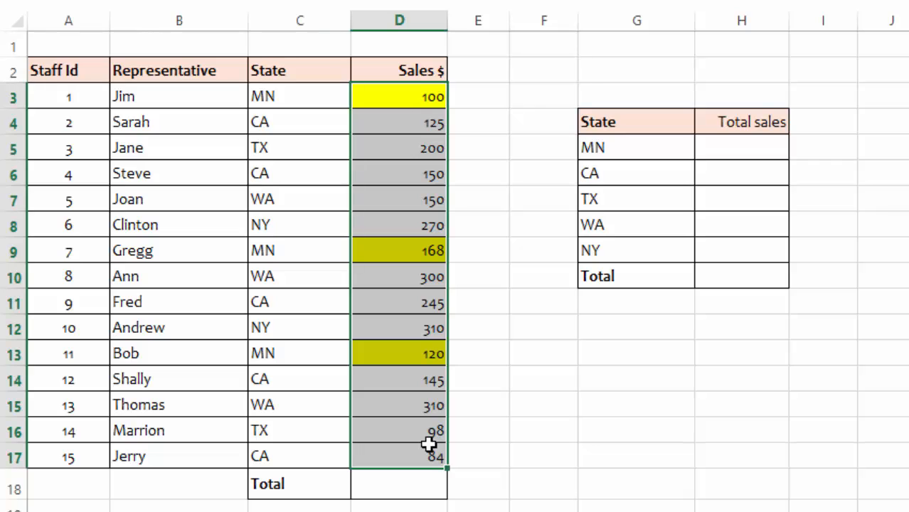
left_click(342, 1)
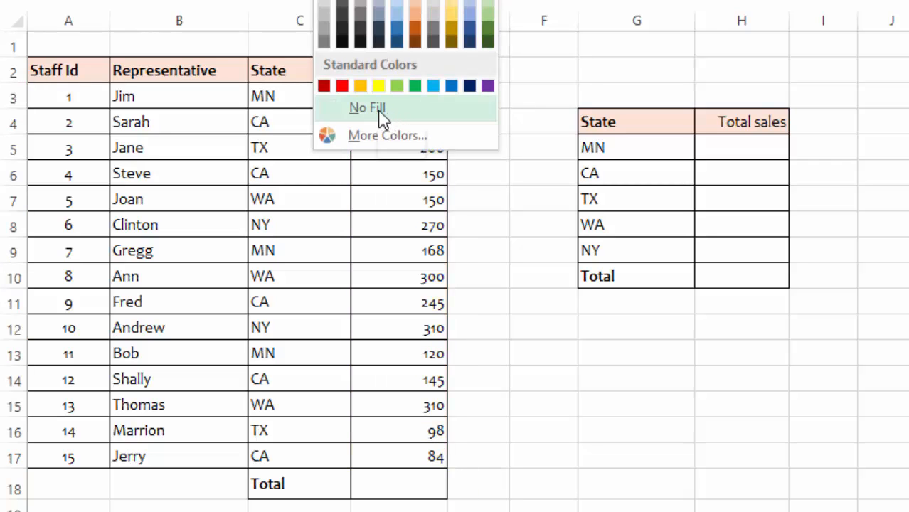
left_click(378, 109)
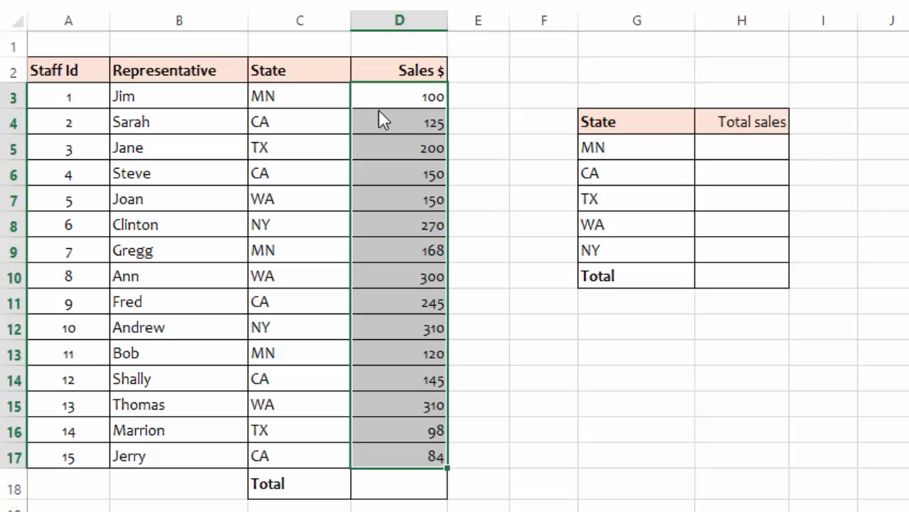
left_click(281, 202)
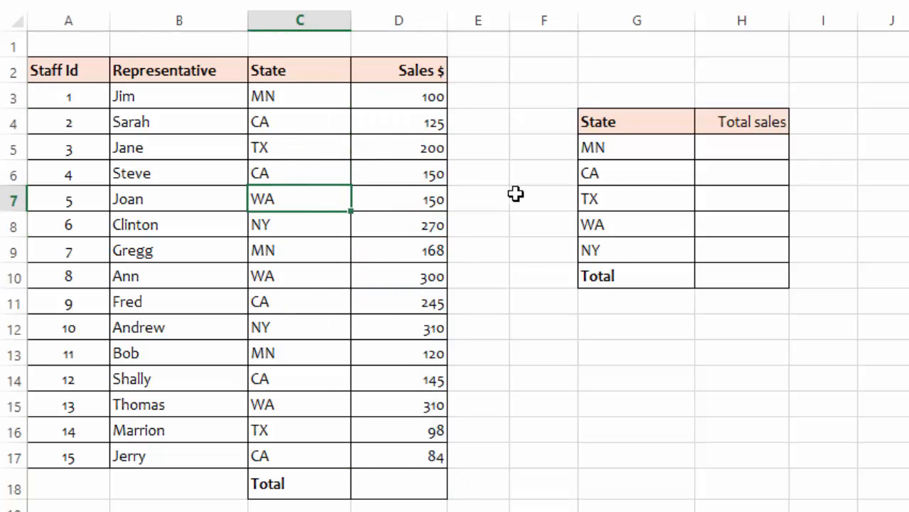
left_click(891, 114)
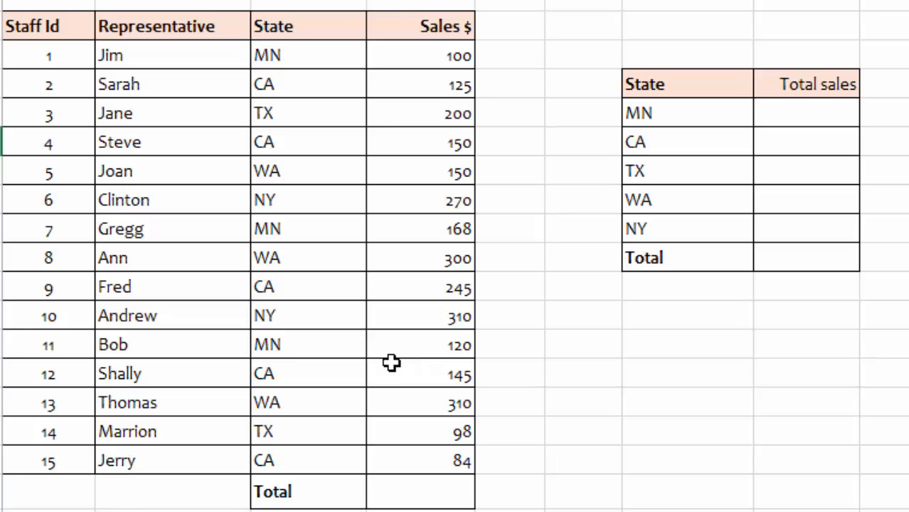
Calculate MN's total sales in H5 with the formula =SUMIF(C3:C17,"MN",D3:D17)
left_click(810, 111)
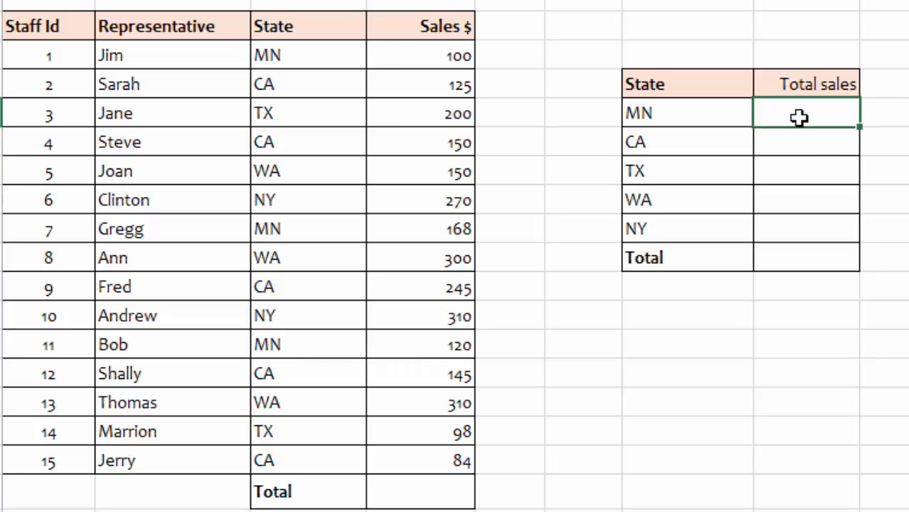
type("=")
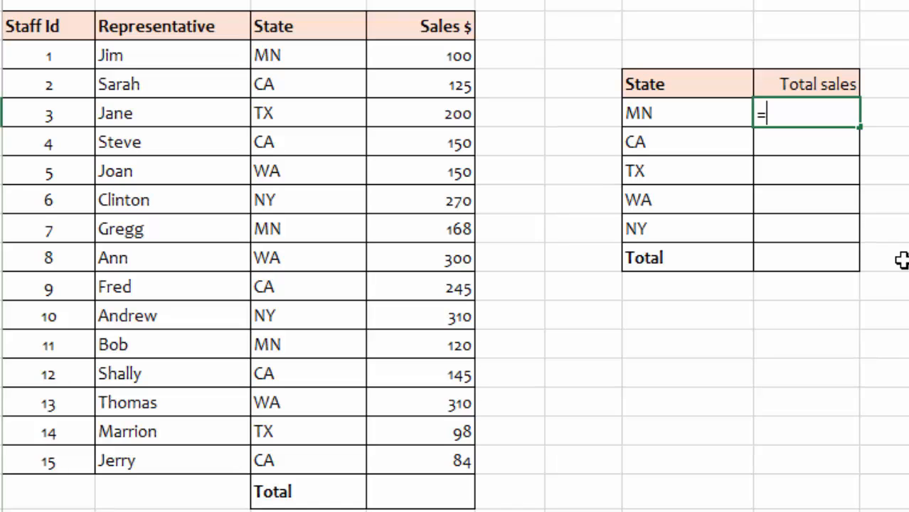
type("sumif")
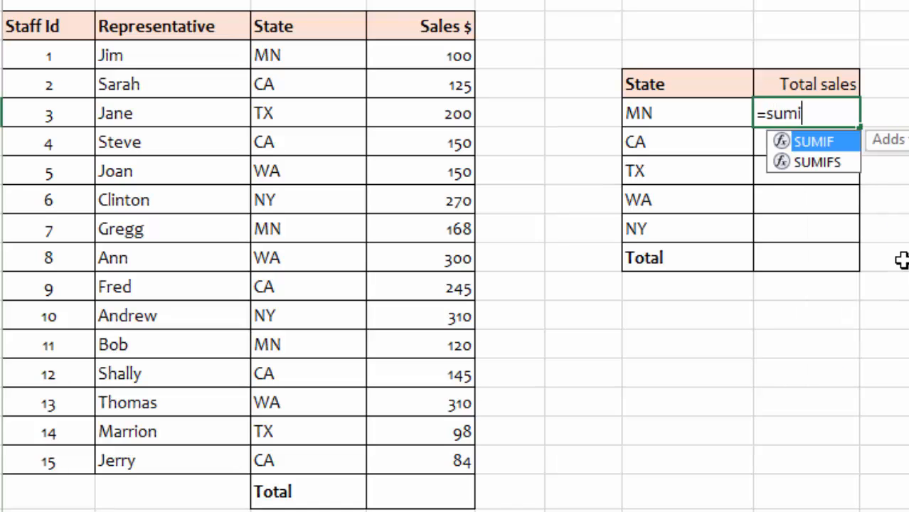
double_click(822, 141)
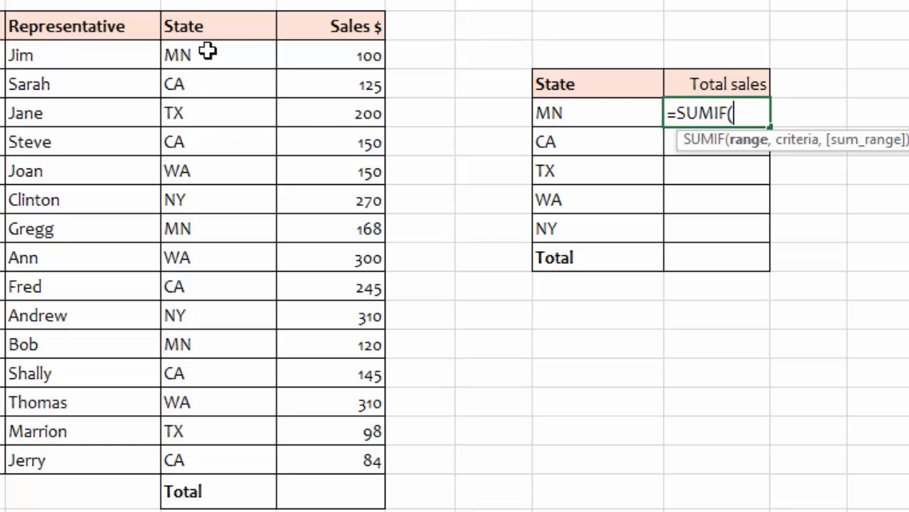
left_click_drag(207, 51, 197, 461)
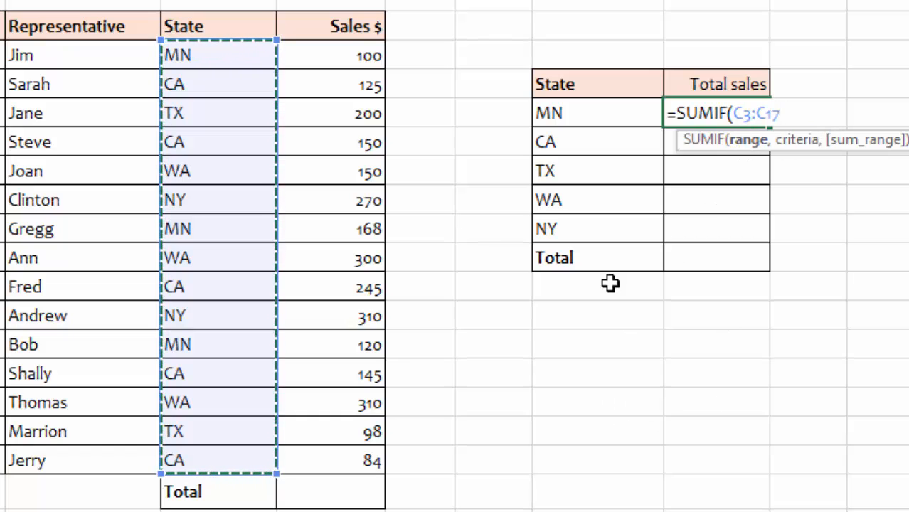
type(",\"MN")
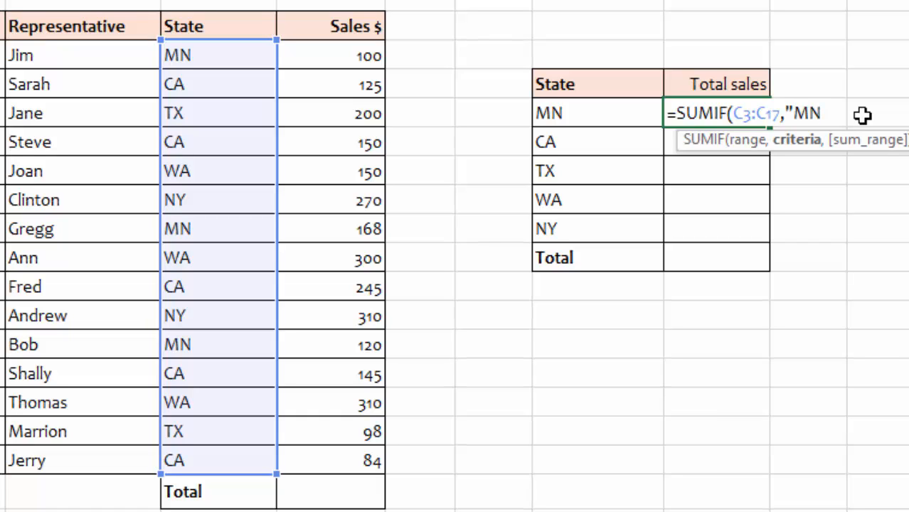
type(",")
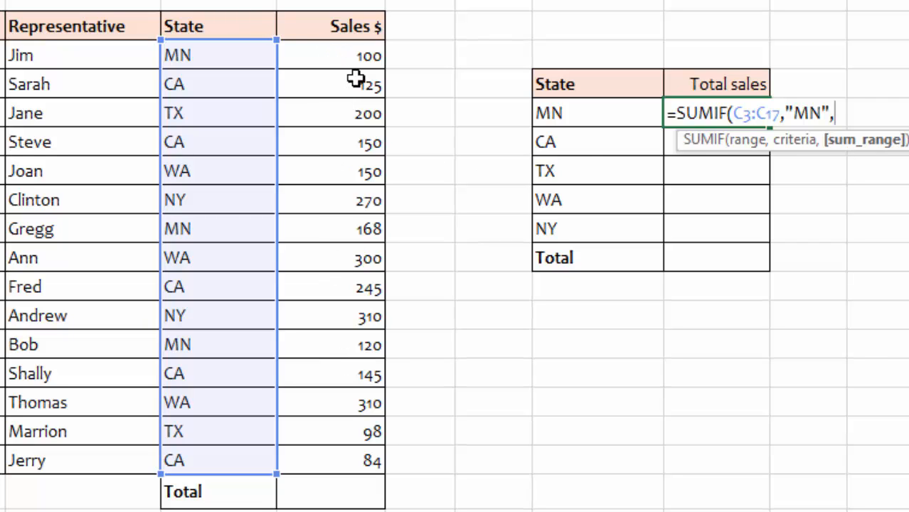
left_click_drag(338, 55, 347, 465)
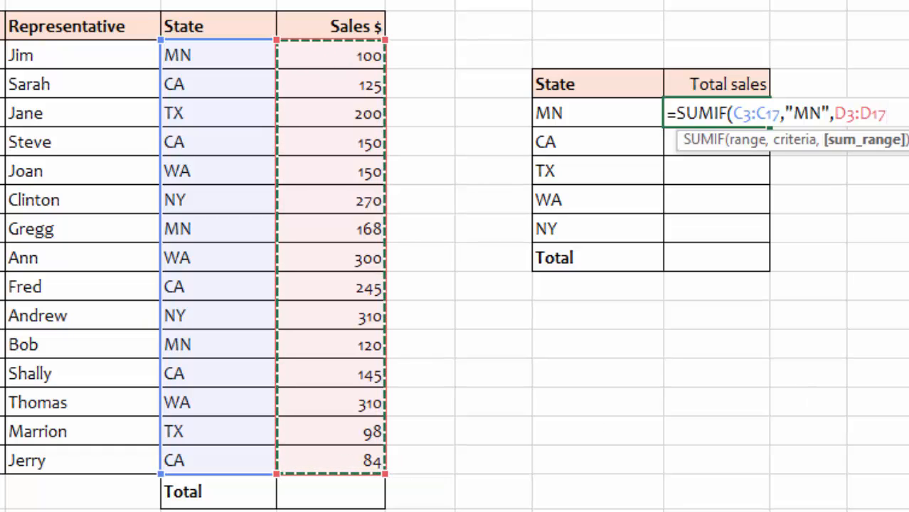
type(")")
key("Return")
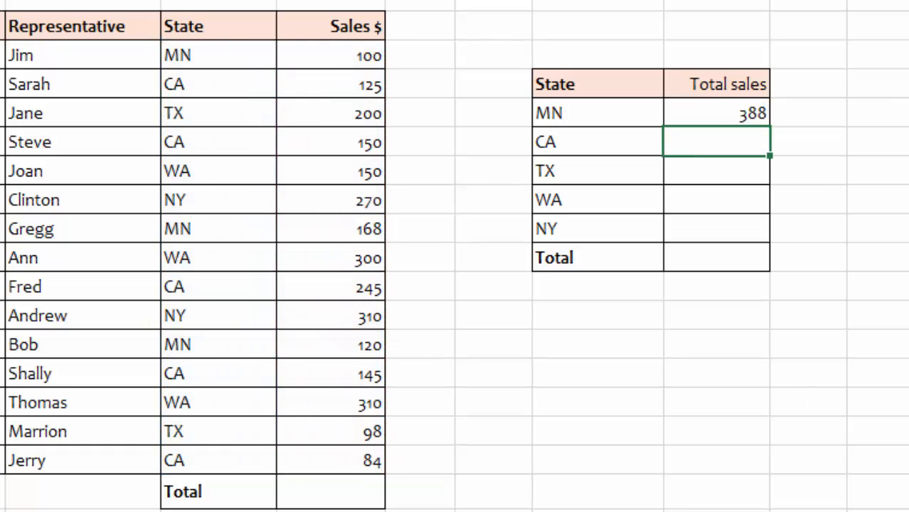
Cross-check the MN total by adding its three sales amounts in I5 with =D3+D9+D13
left_click(699, 114)
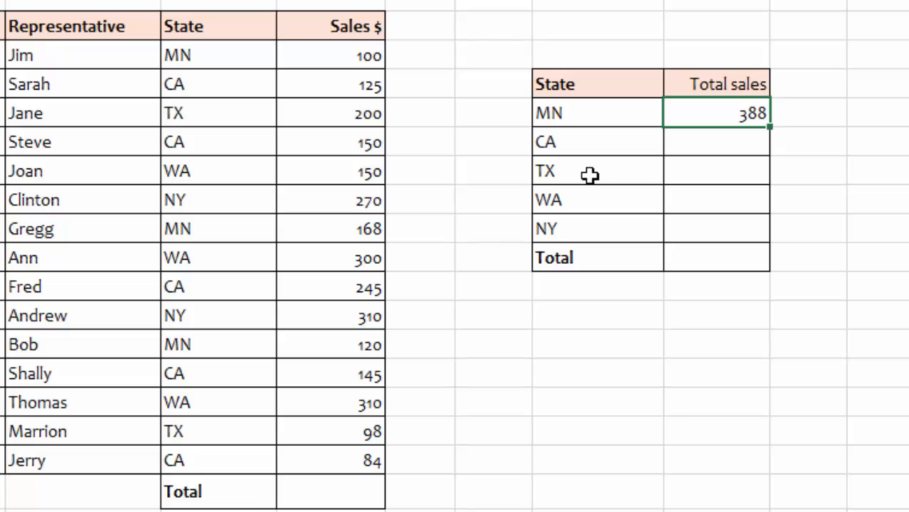
left_click(559, 113)
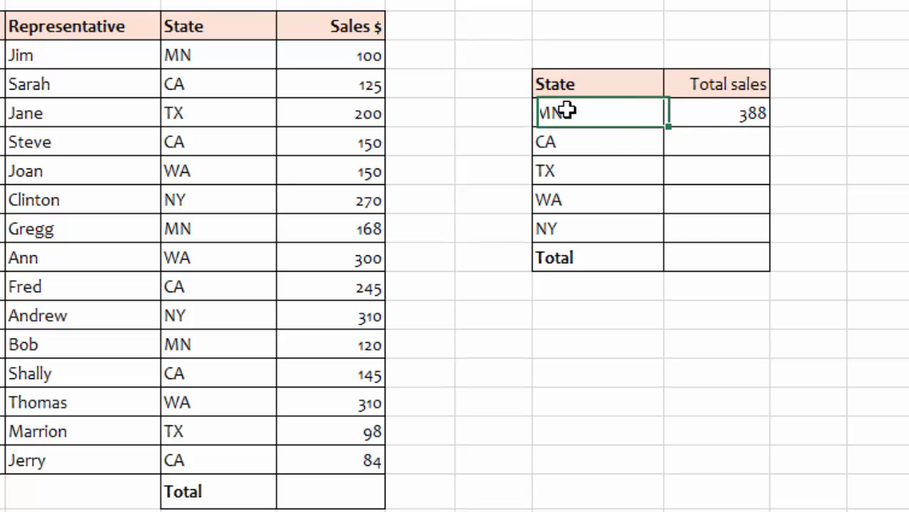
left_click(818, 117)
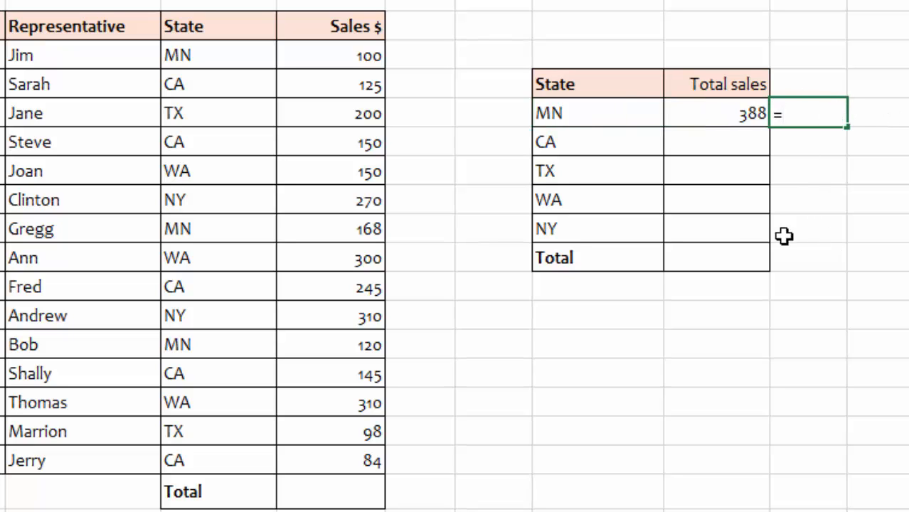
left_click(355, 56)
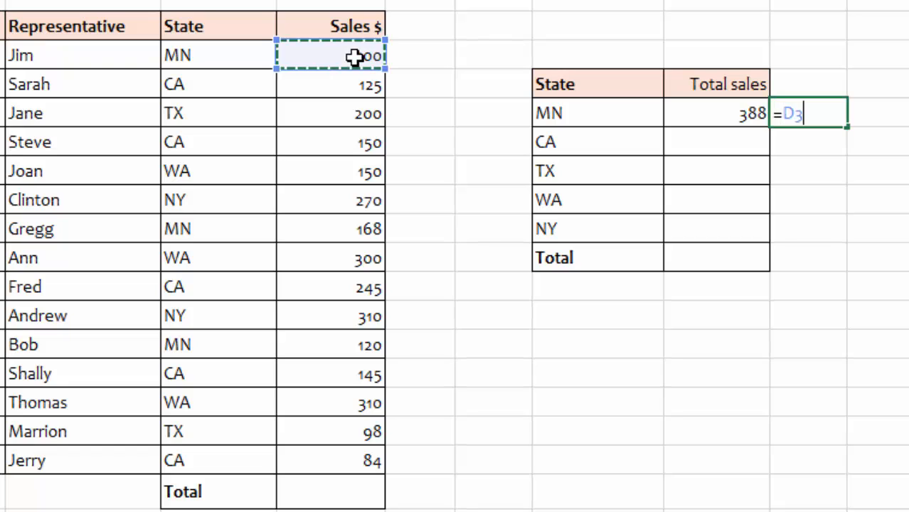
type("+")
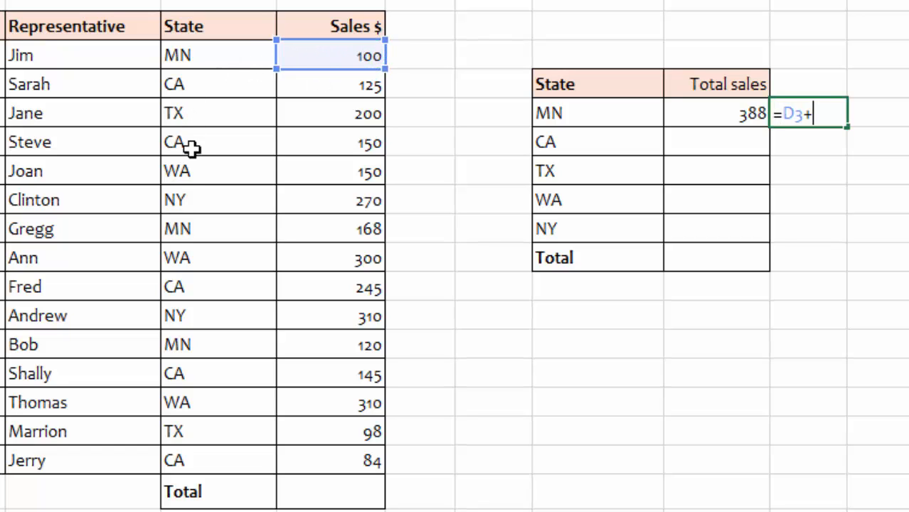
left_click(354, 227)
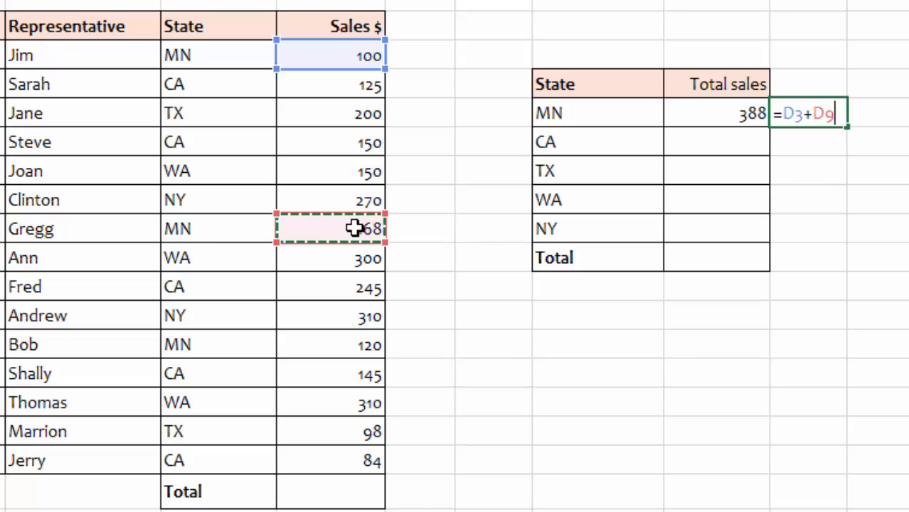
type("+")
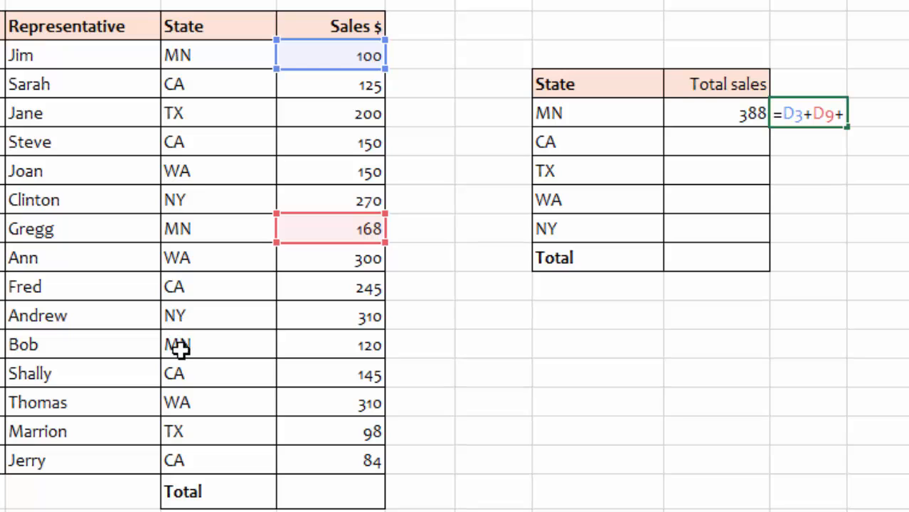
left_click(363, 348)
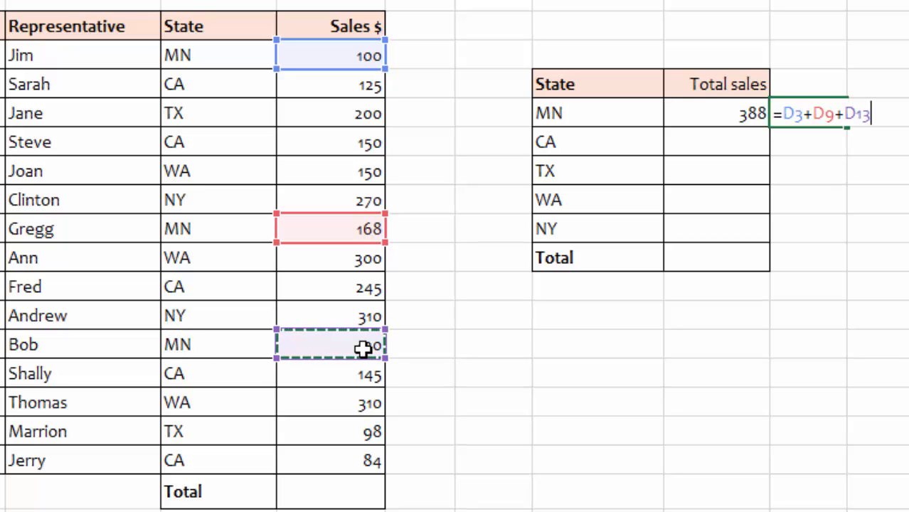
type("+")
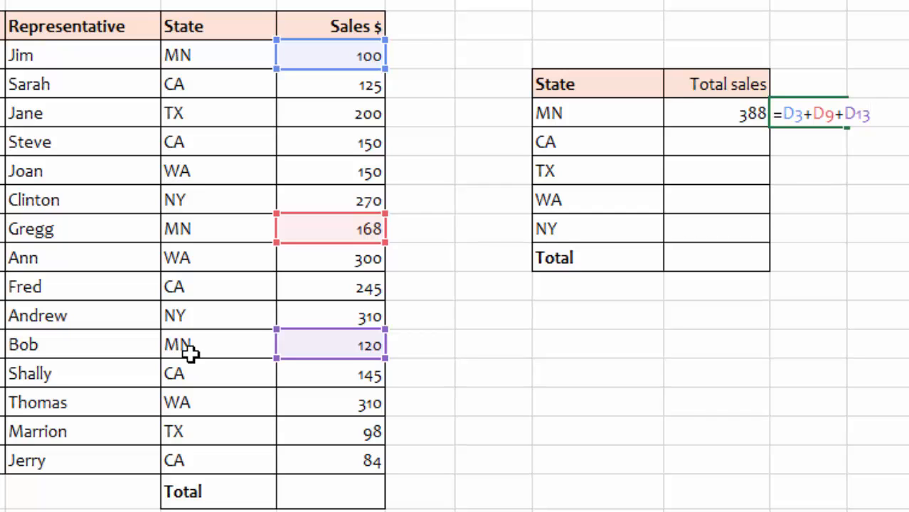
key("Return")
left_click(855, 106)
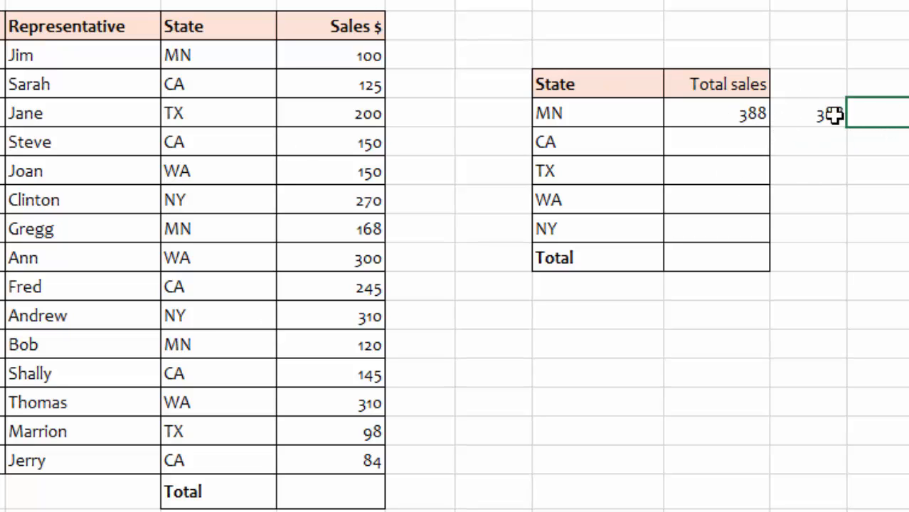
Clear the cross-check sum from I5 beside the MN total
left_click(708, 114)
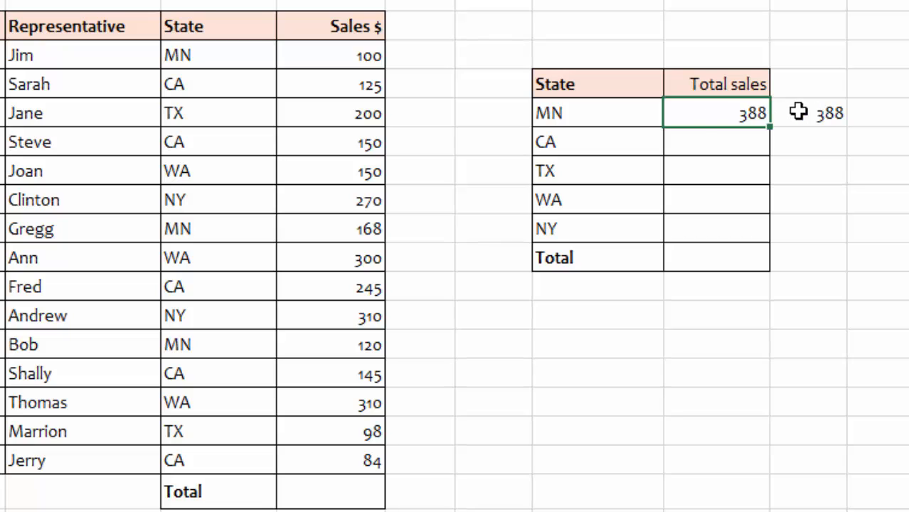
left_click(843, 121)
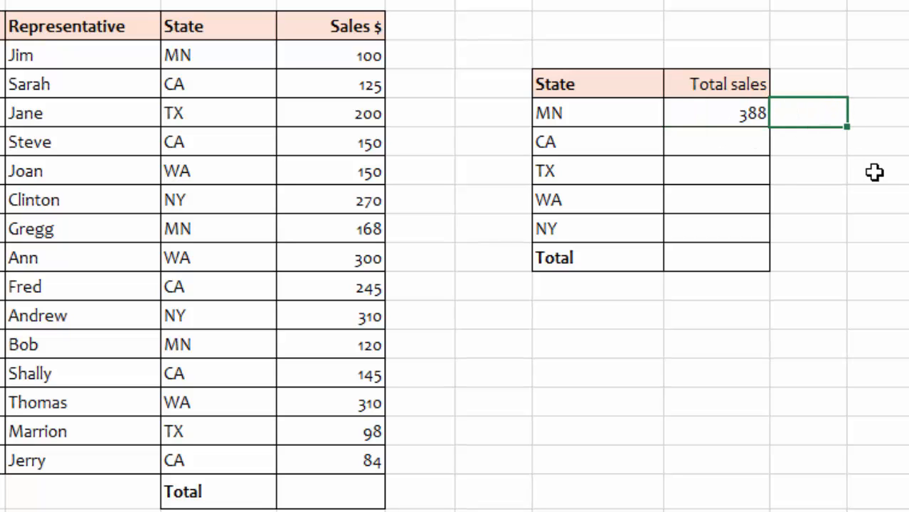
Calculate CA's total sales in H6 with the formula =SUMIF(C3:C17,"CA",D3:D17)
left_click(573, 143)
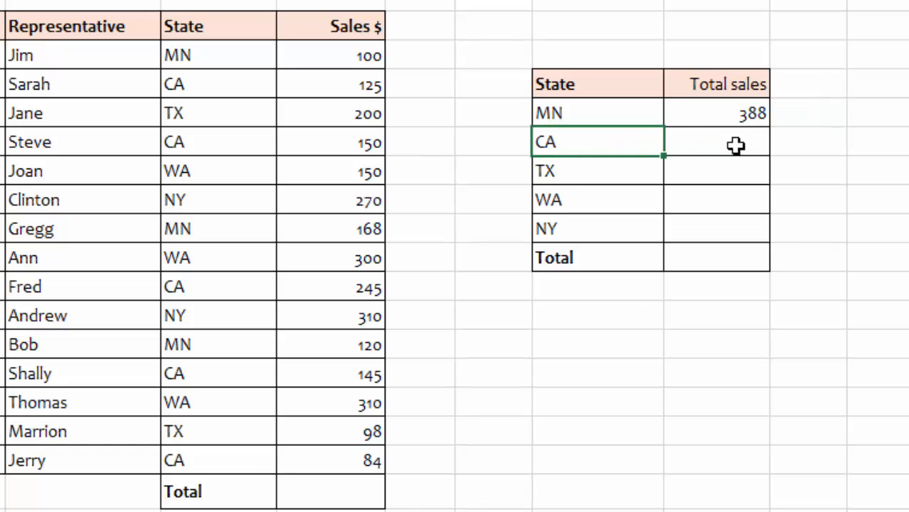
left_click(705, 145)
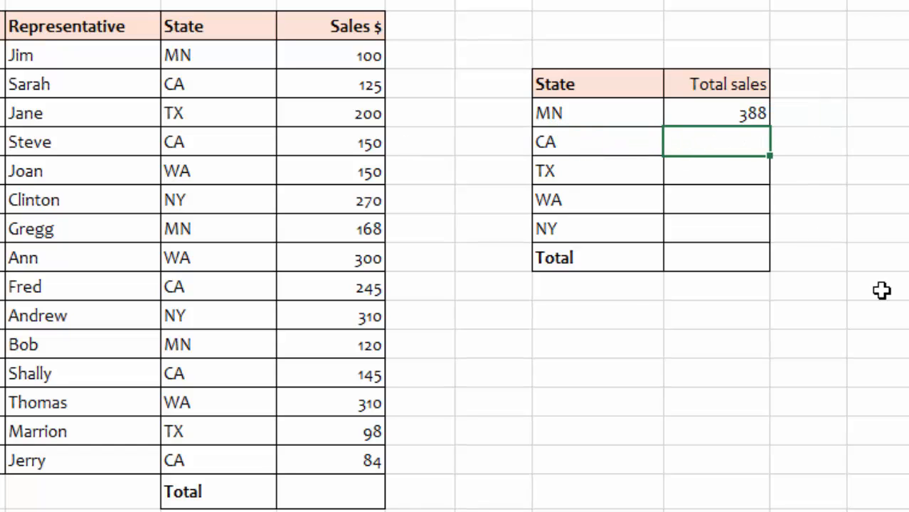
type("=sumif")
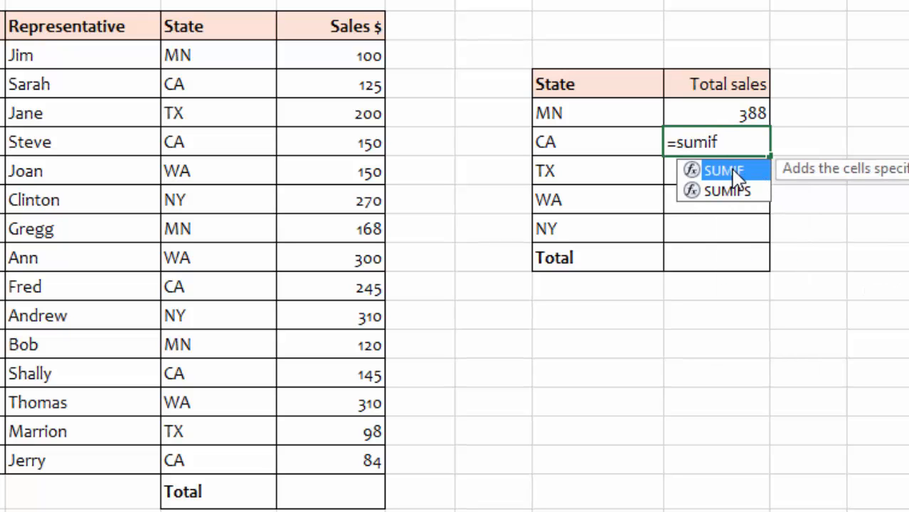
double_click(737, 176)
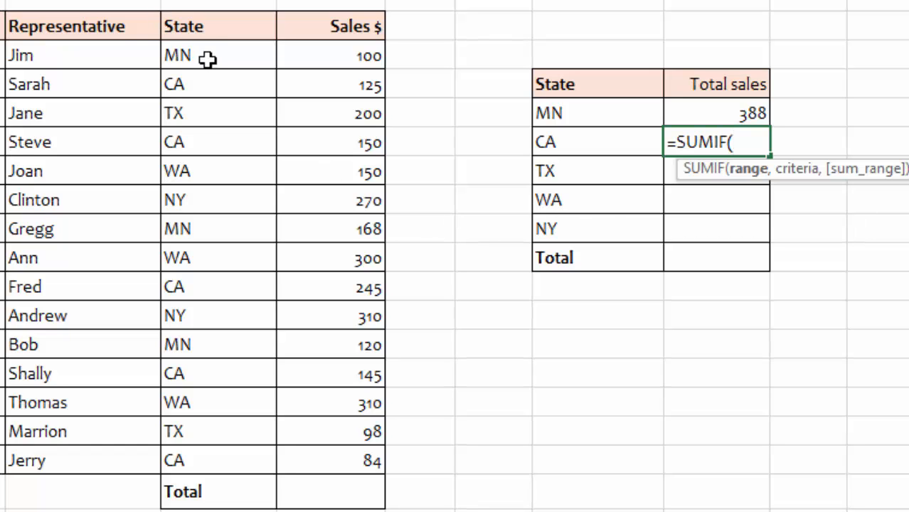
left_click_drag(207, 56, 211, 456)
type(",\"CA")
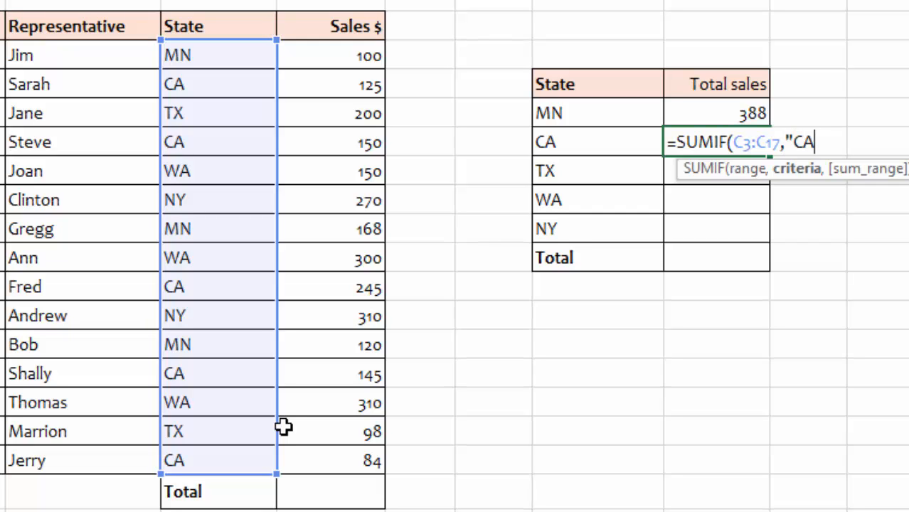
type("\",")
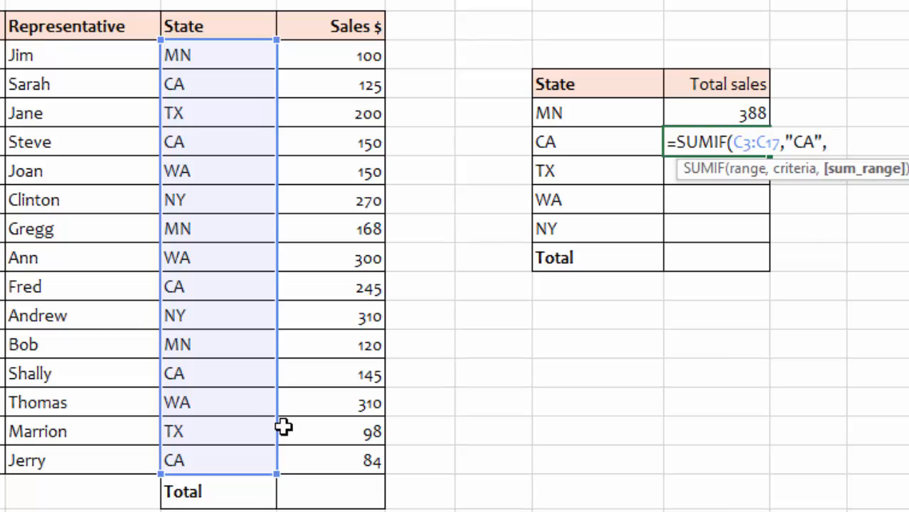
left_click(337, 54)
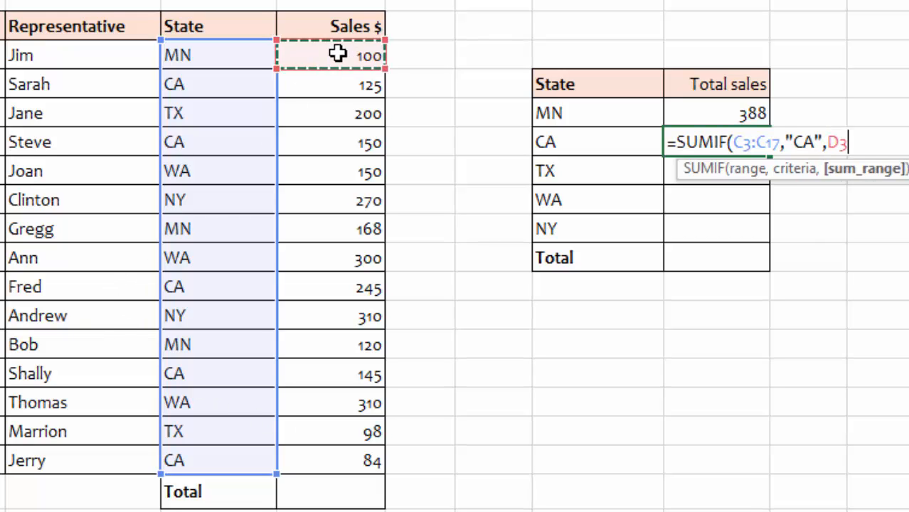
left_click_drag(337, 54, 346, 459)
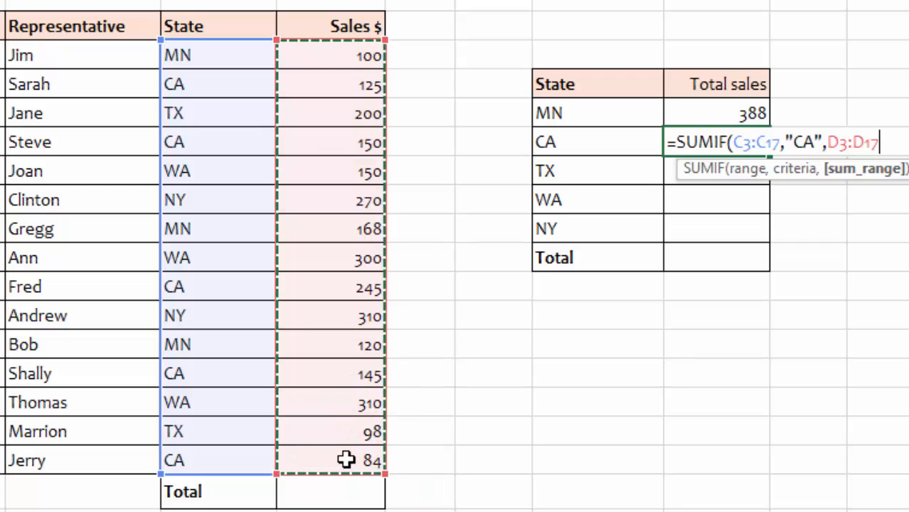
type(")")
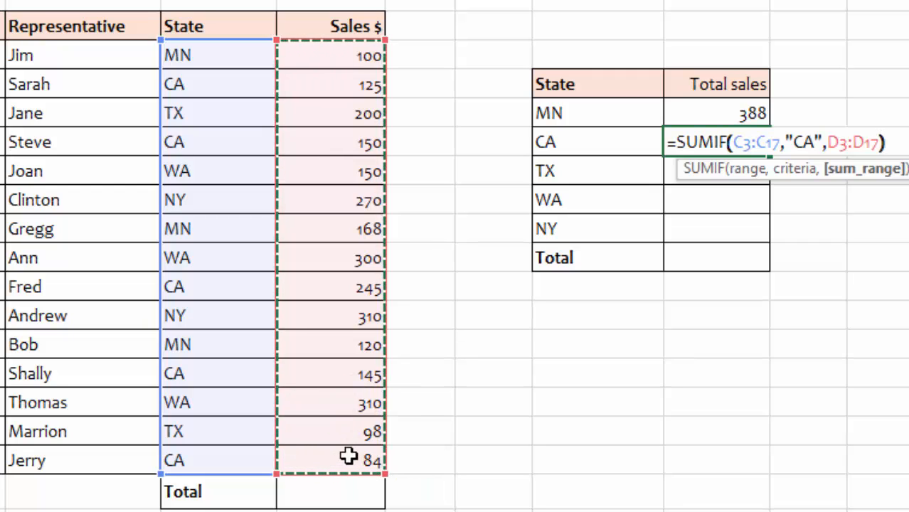
key("Return")
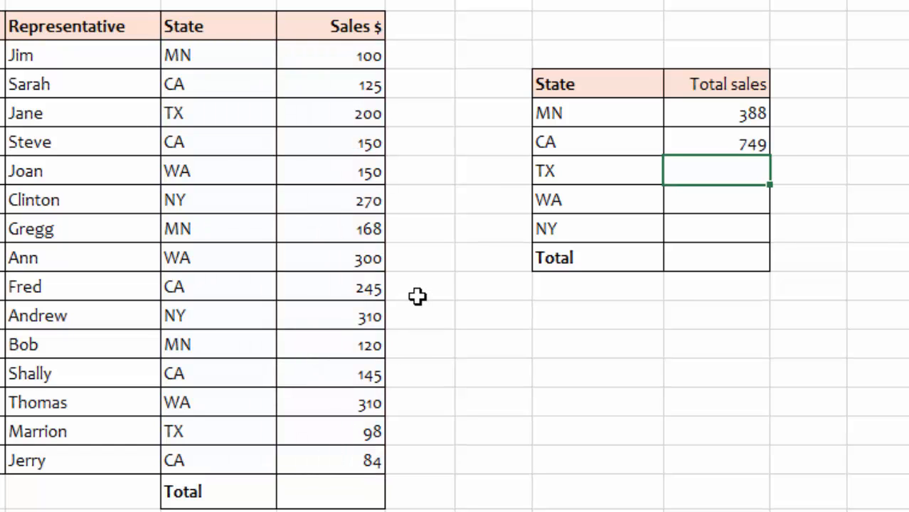
Calculate TX's total sales in H7 with the formula =SUMIF(C3:C17,"TX",D3:D17)
type("=sum")
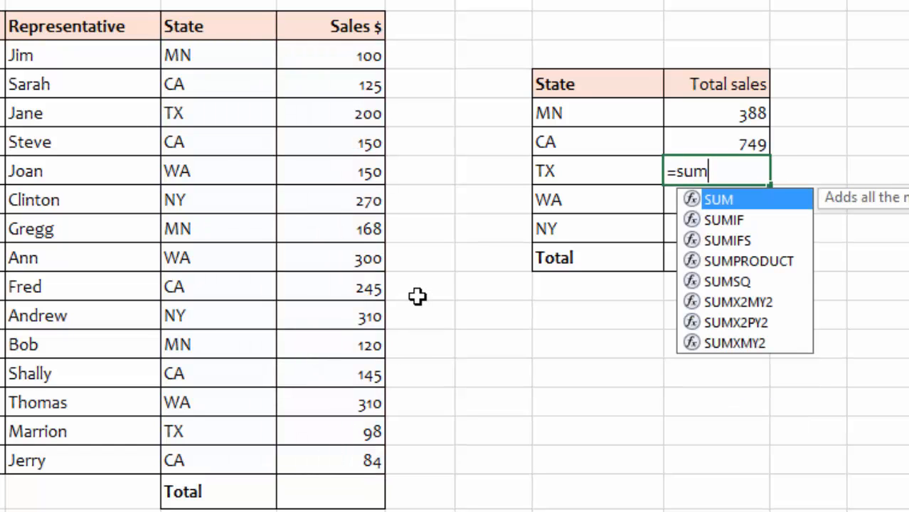
type("if")
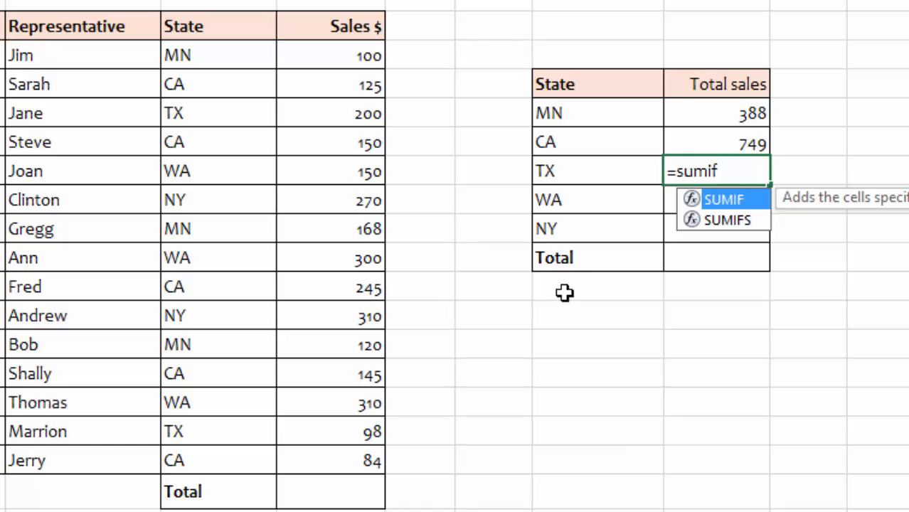
double_click(740, 200)
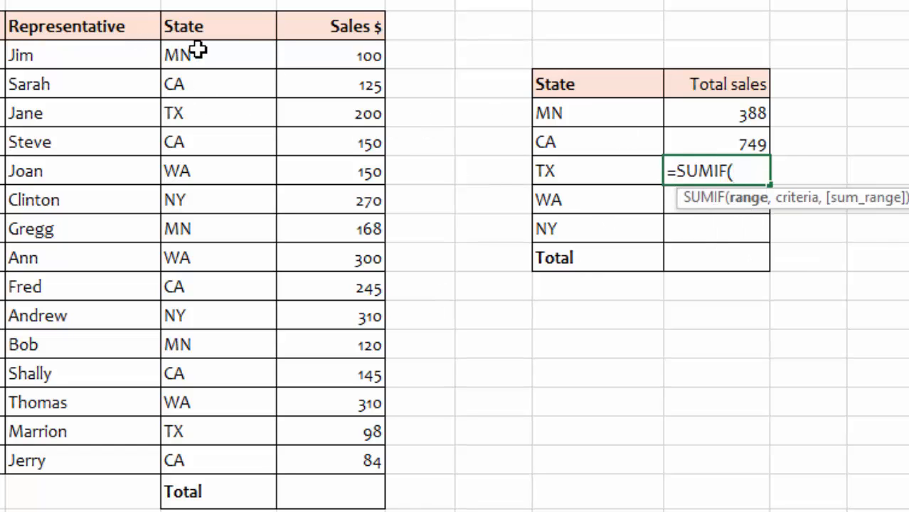
left_click_drag(198, 48, 266, 464)
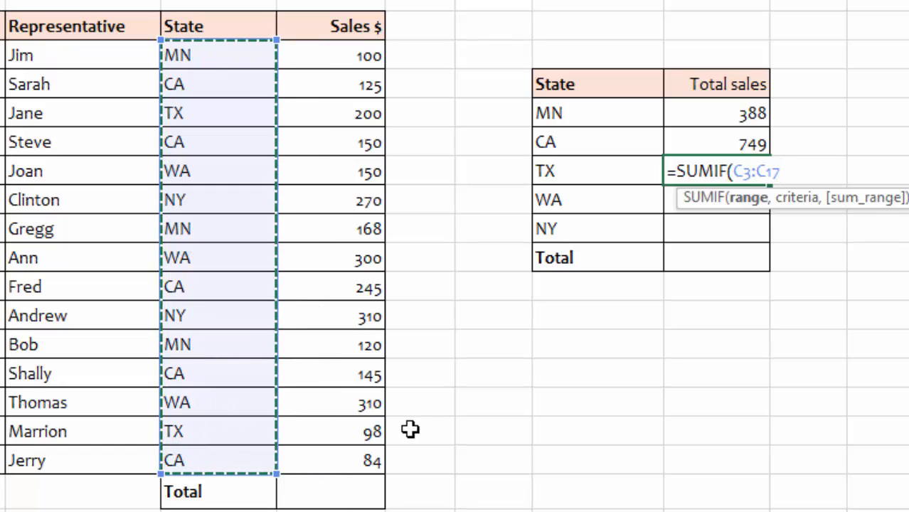
type(",\"TX")
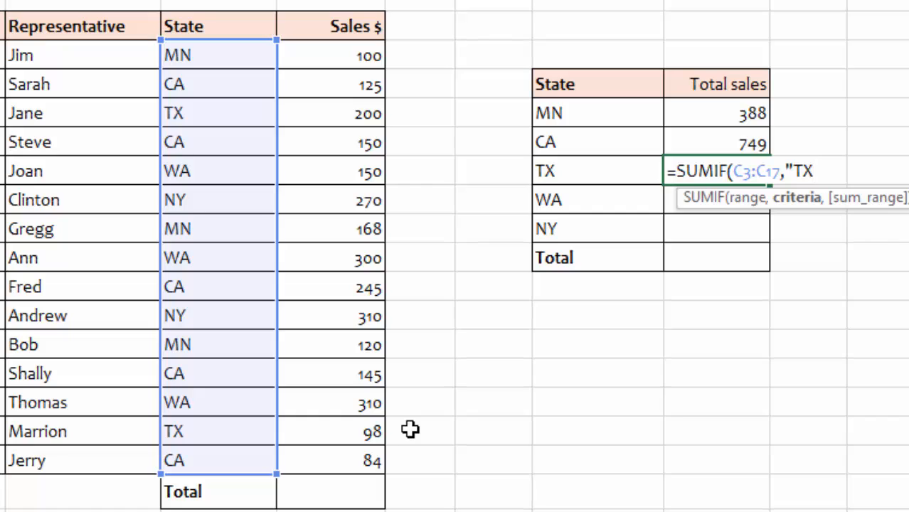
type("\",")
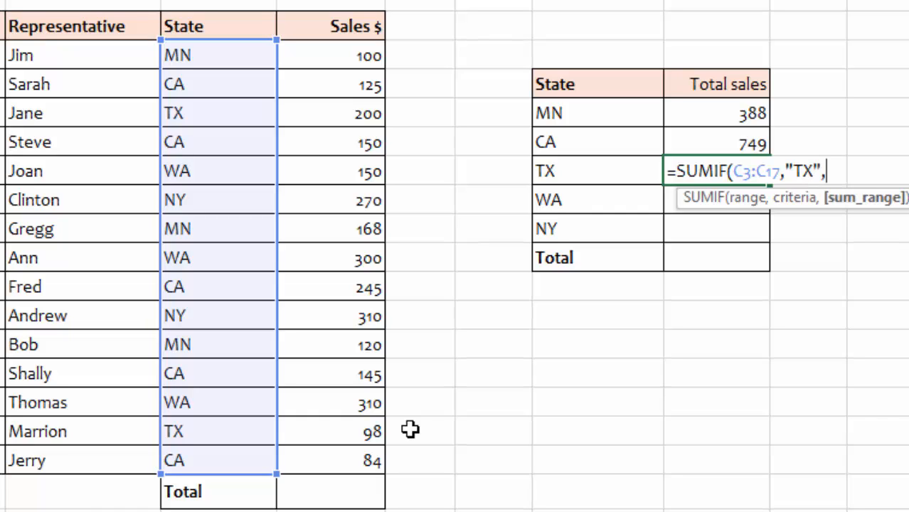
left_click_drag(331, 53, 353, 463)
type(")")
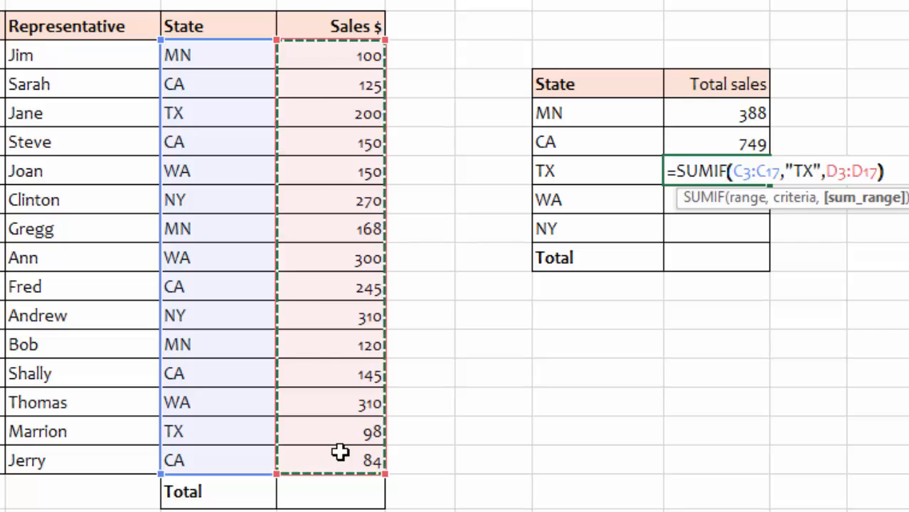
key("Return")
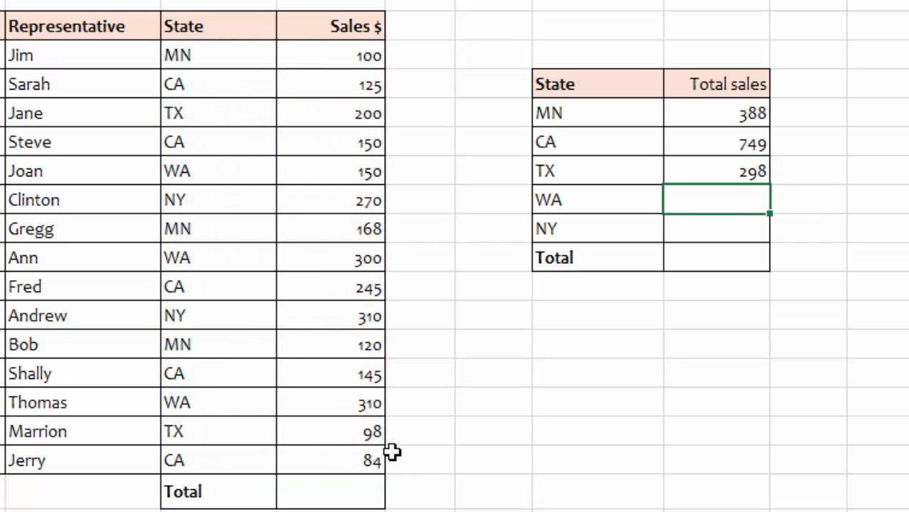
Calculate WA's total sales in H8 with the formula =SUMIF(C3:C17,"WA",D3:D17)
type("=sumi")
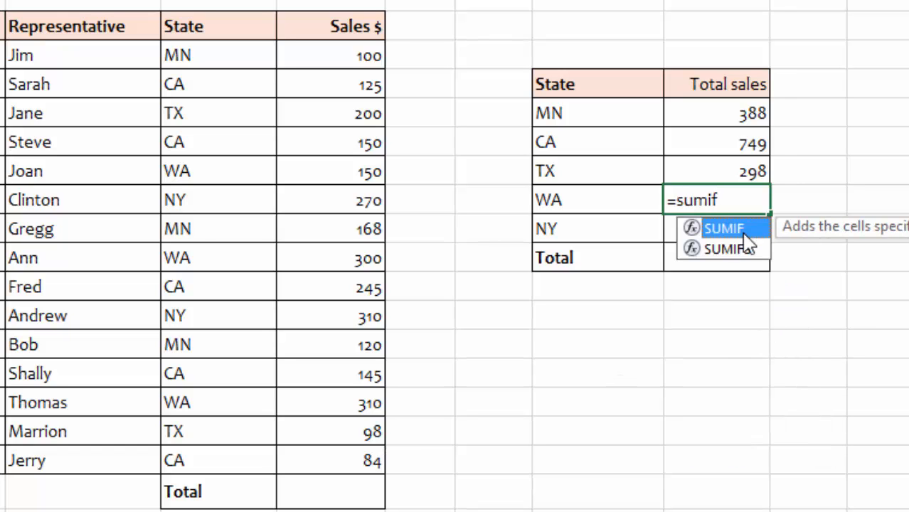
type("f")
key("Tab")
left_click_drag(210, 57, 196, 454)
type(",\"W")
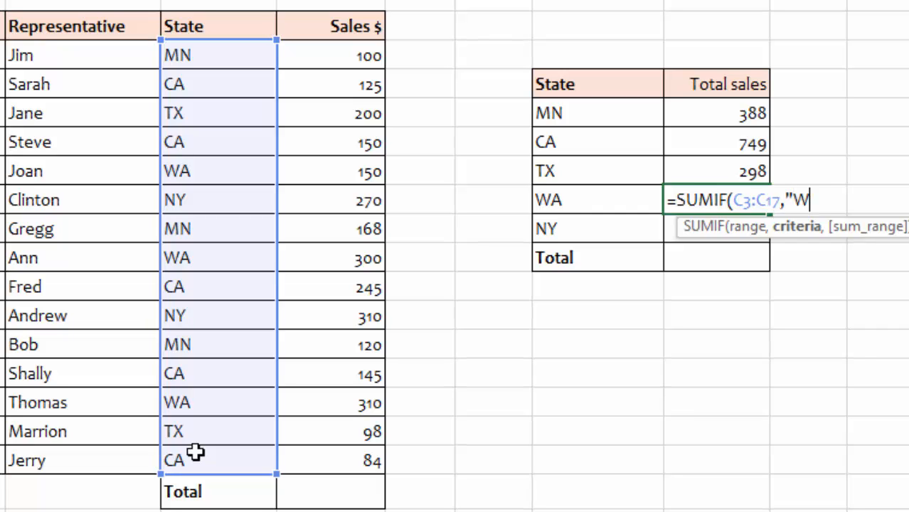
type("A\",")
left_click_drag(353, 59, 349, 463)
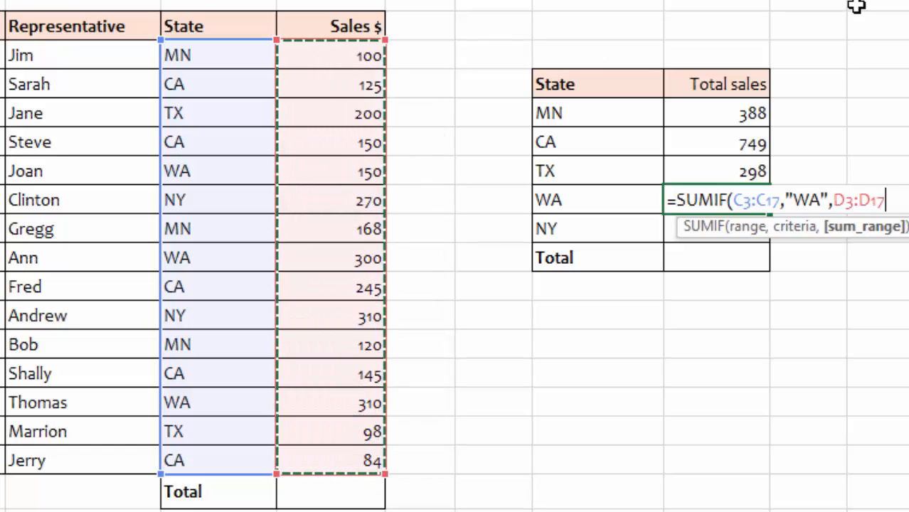
key("Return")
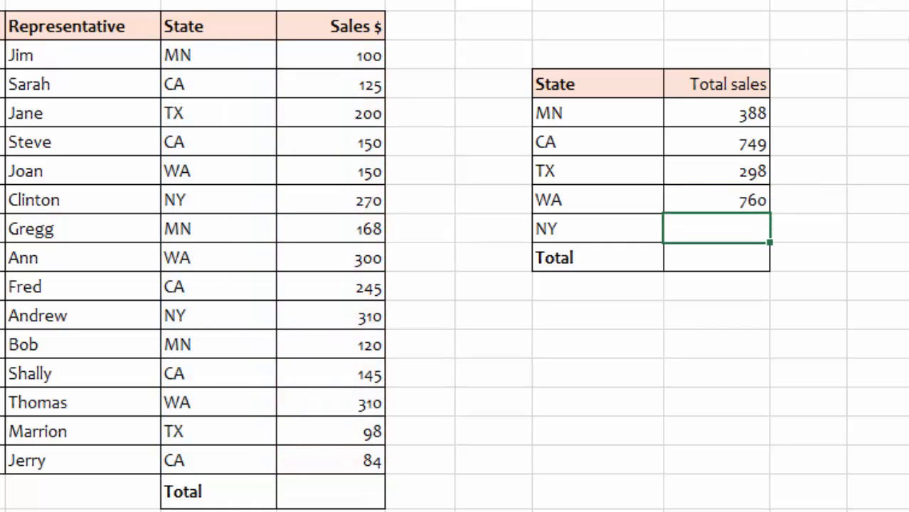
Calculate NY's total sales in H9 with the formula =SUMIF(C3:C17,"NY",D3:D17)
type("=sum")
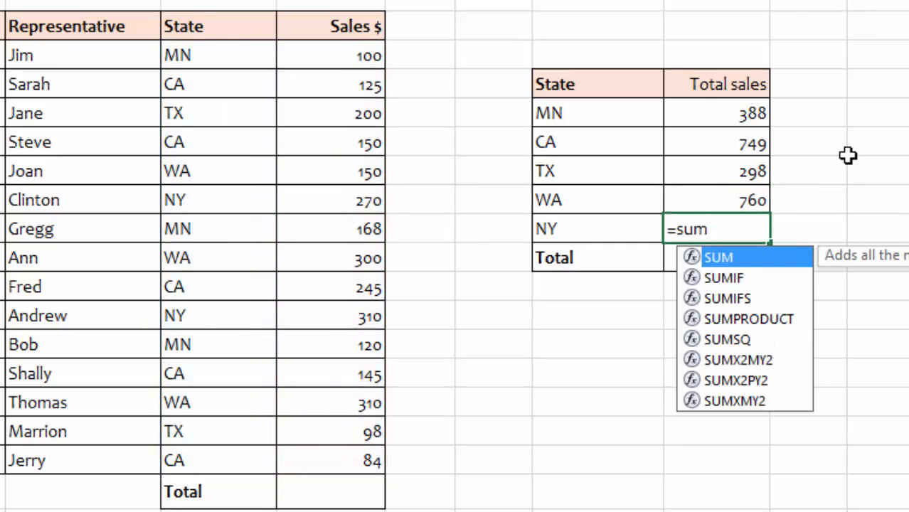
double_click(740, 258)
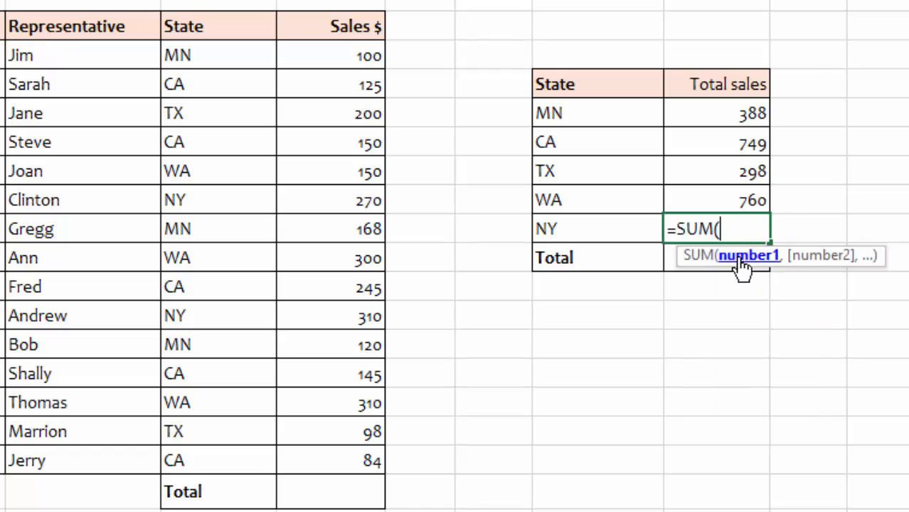
key("BackSpace")
key("BackSpace")
key("BackSpace")
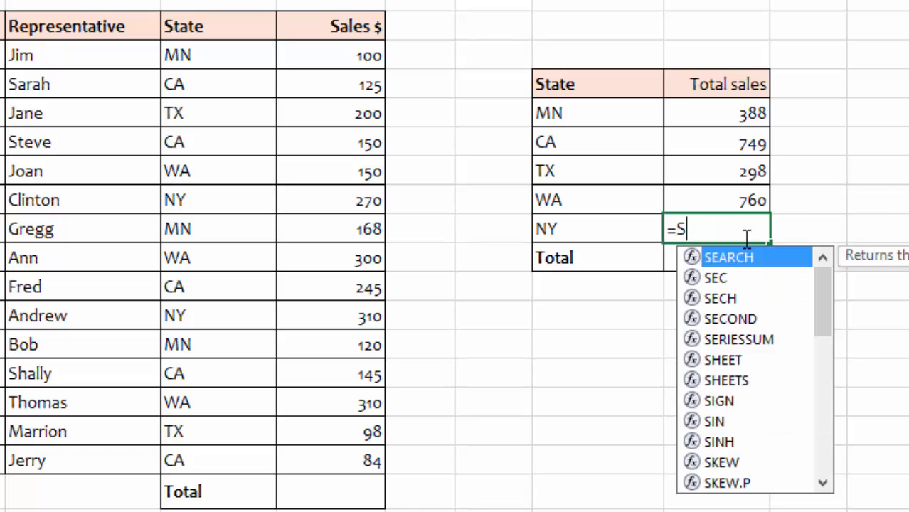
type("umi")
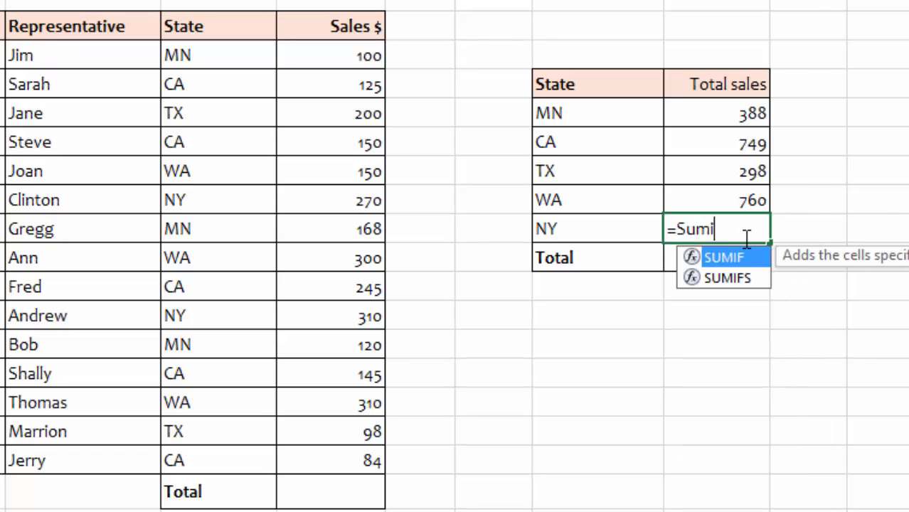
double_click(740, 257)
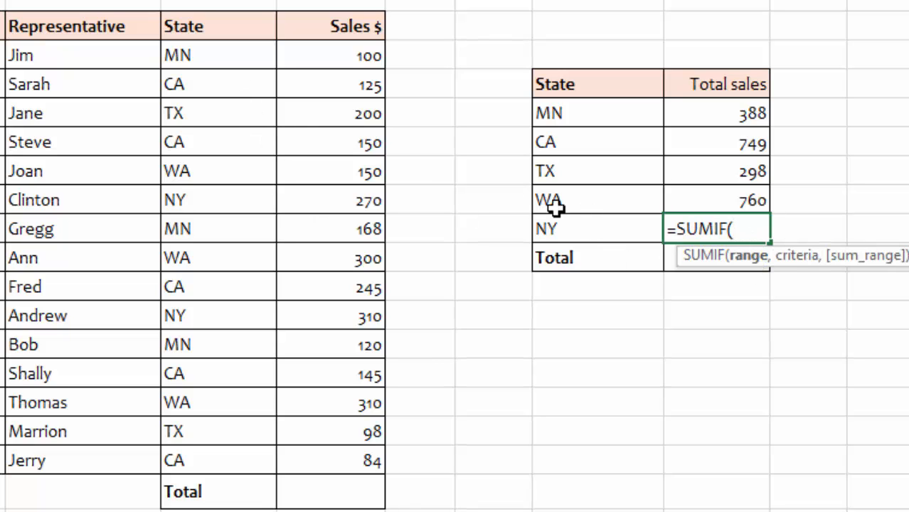
left_click_drag(204, 55, 215, 462)
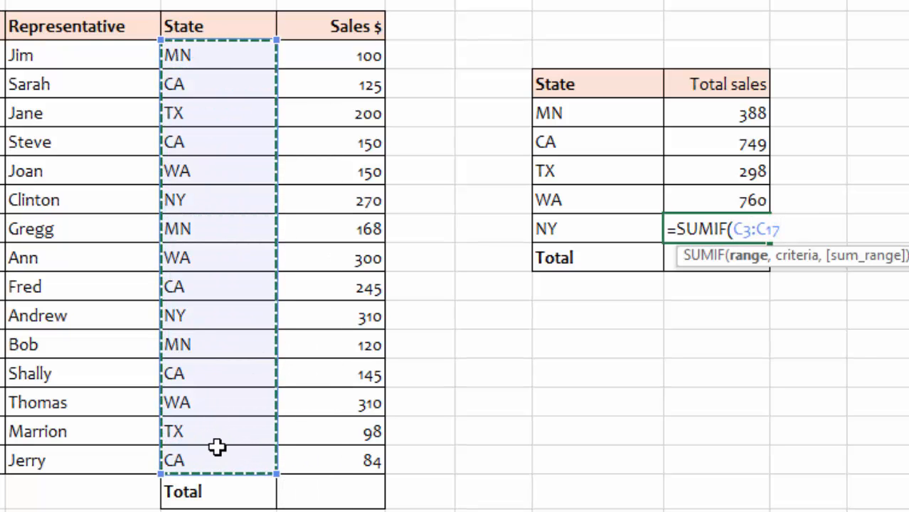
type(",\"")
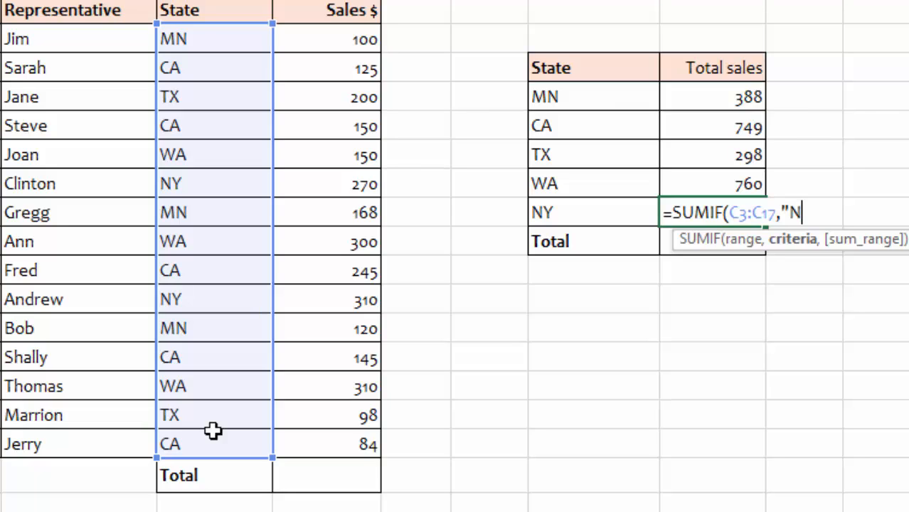
type("NY\",")
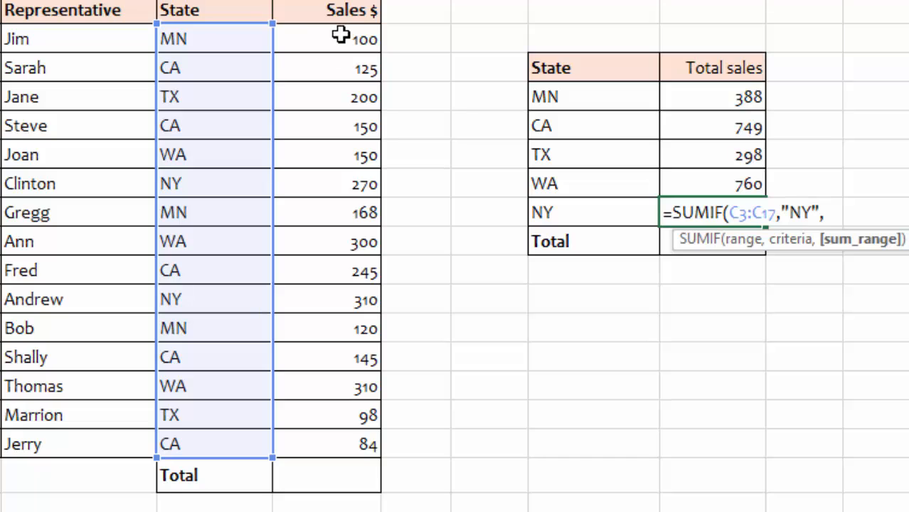
left_click_drag(346, 37, 341, 451)
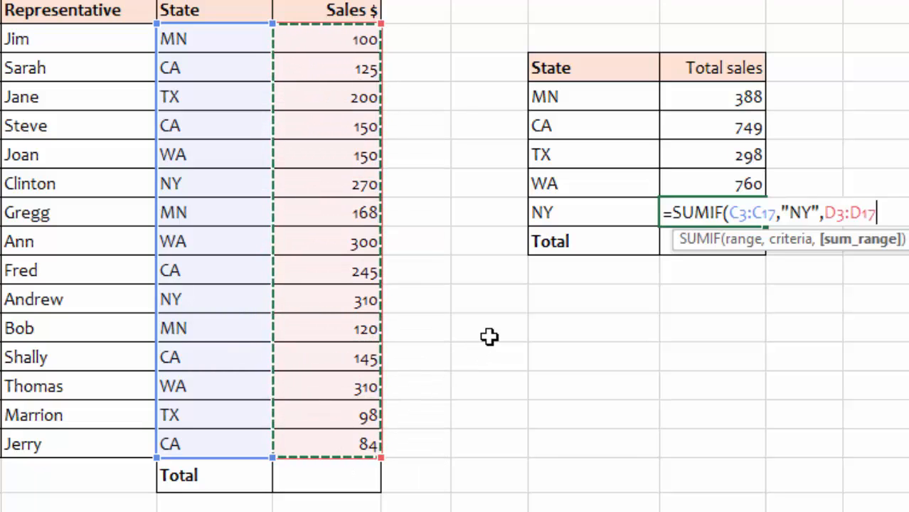
key("Return")
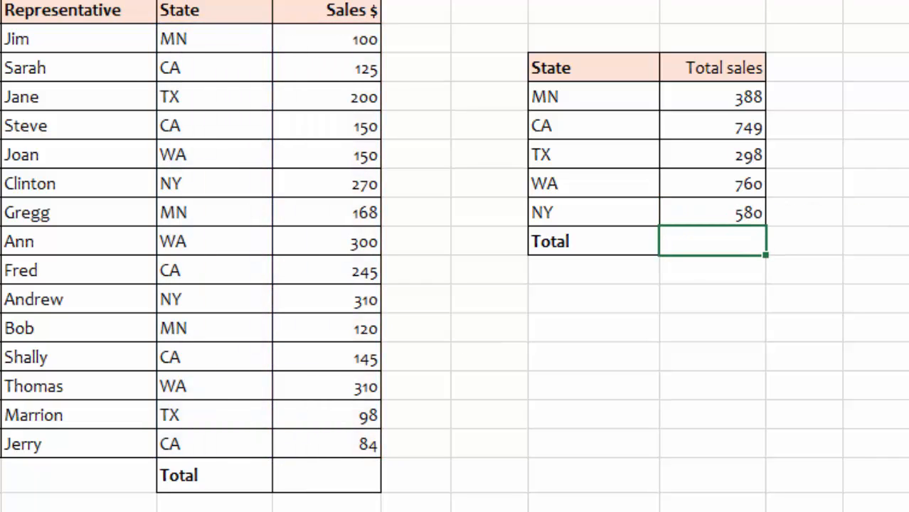
Review the total sales of each state, MN through NY, in the summary table
left_click(724, 93)
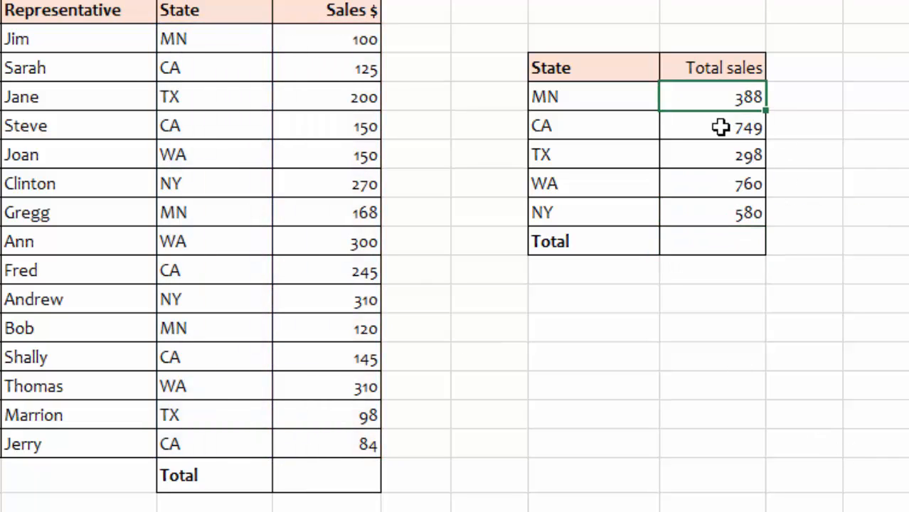
left_click(722, 128)
left_click(715, 160)
left_click(710, 213)
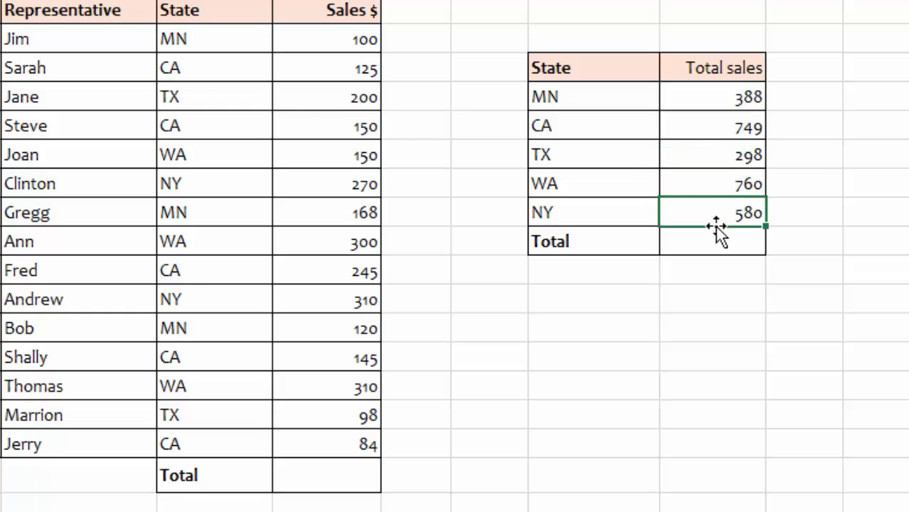
left_click(712, 187)
left_click(710, 151)
left_click(727, 104)
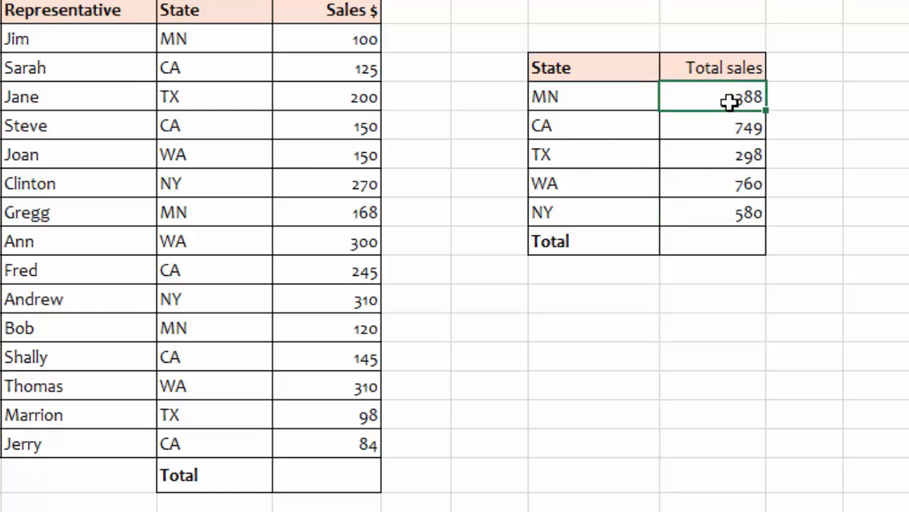
left_click(715, 128)
left_click(721, 152)
left_click(718, 180)
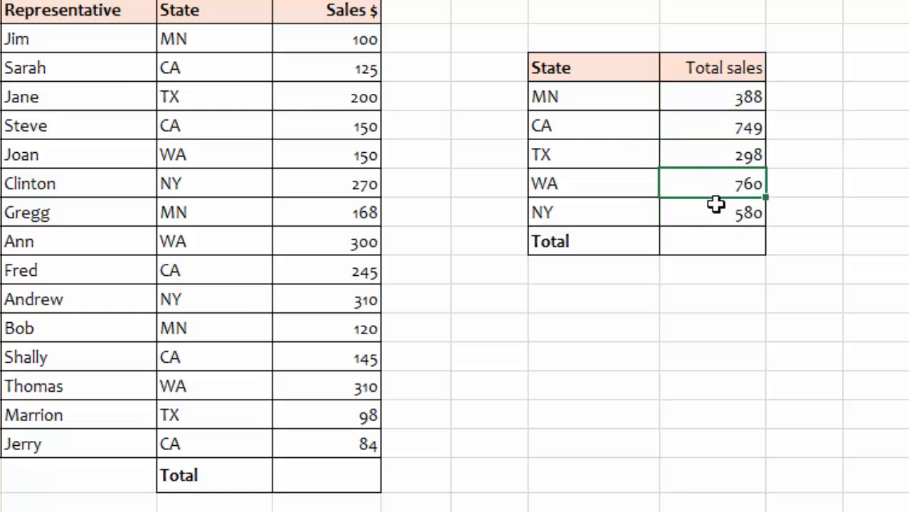
left_click(717, 212)
Add up the state totals in H10 with the formula =SUM(H5:H9) and make the result bold
left_click(695, 245)
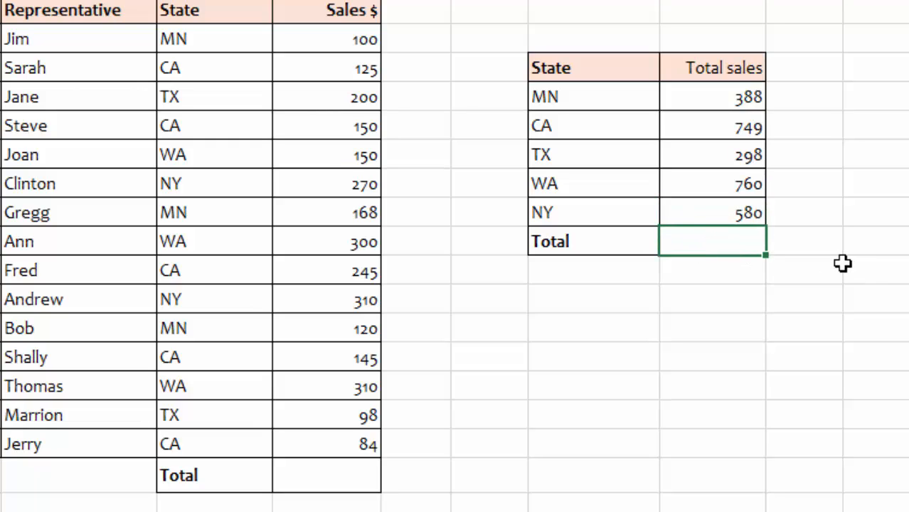
type("=sum")
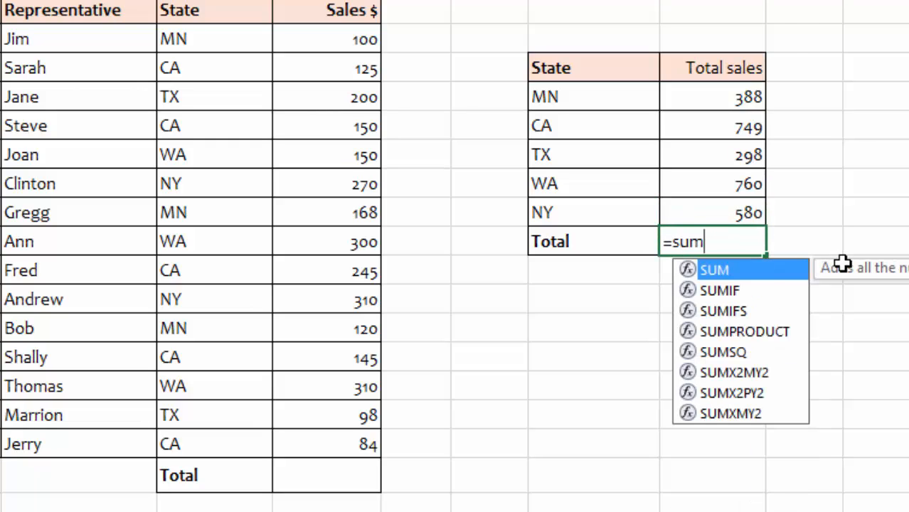
double_click(766, 272)
left_click_drag(740, 97, 733, 214)
type(")")
key("Return")
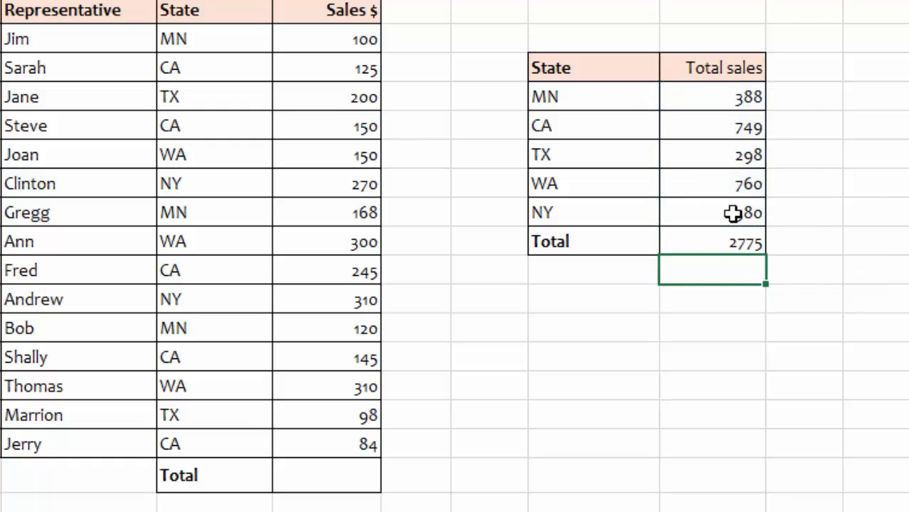
left_click(715, 243)
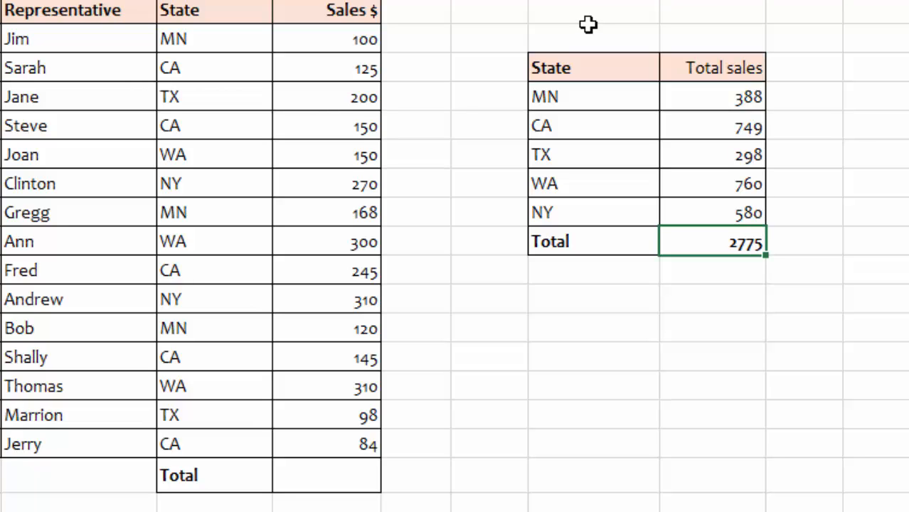
left_click(850, 177)
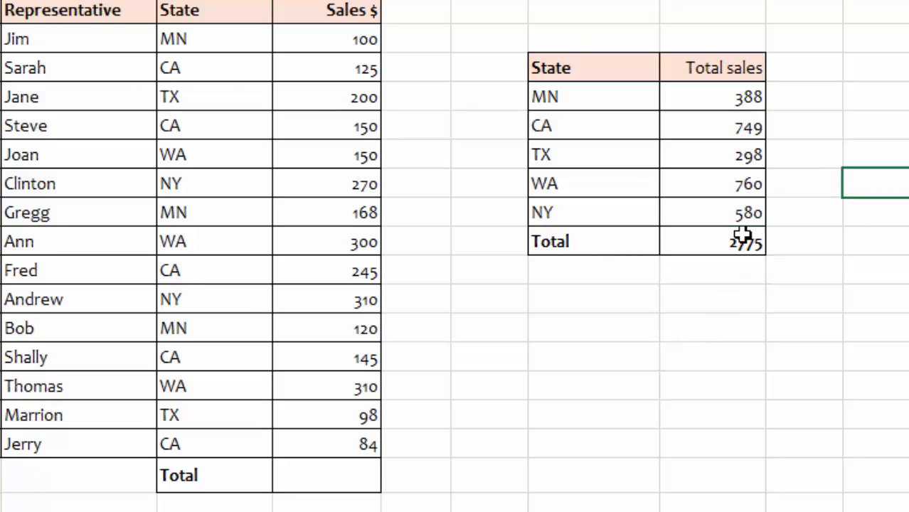
Compare the state totals and their grand total with the representatives' individual sales in D3:D17
left_click(725, 104)
left_click(729, 128)
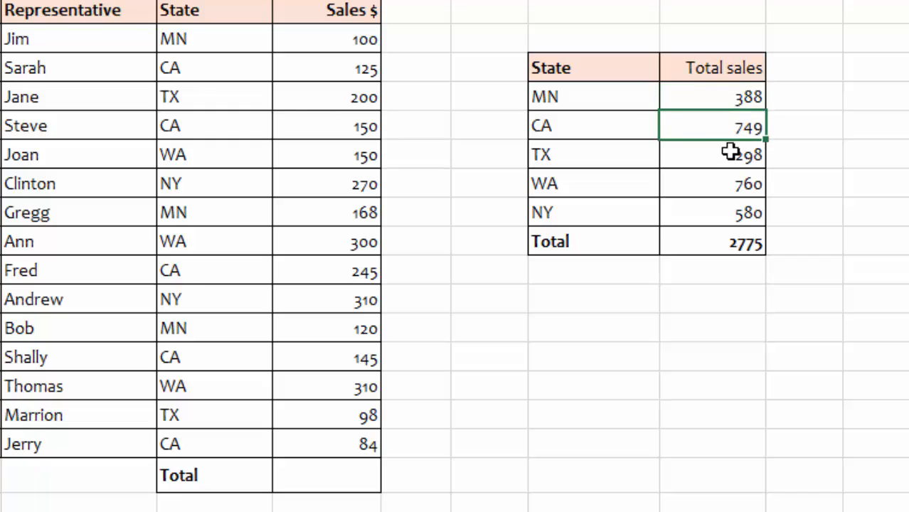
left_click(700, 215)
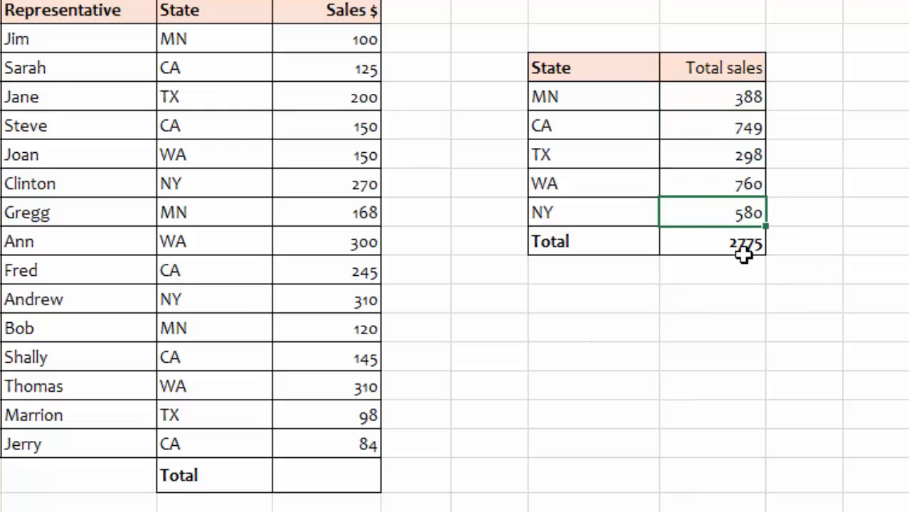
left_click(743, 103)
left_click_drag(744, 102, 740, 220)
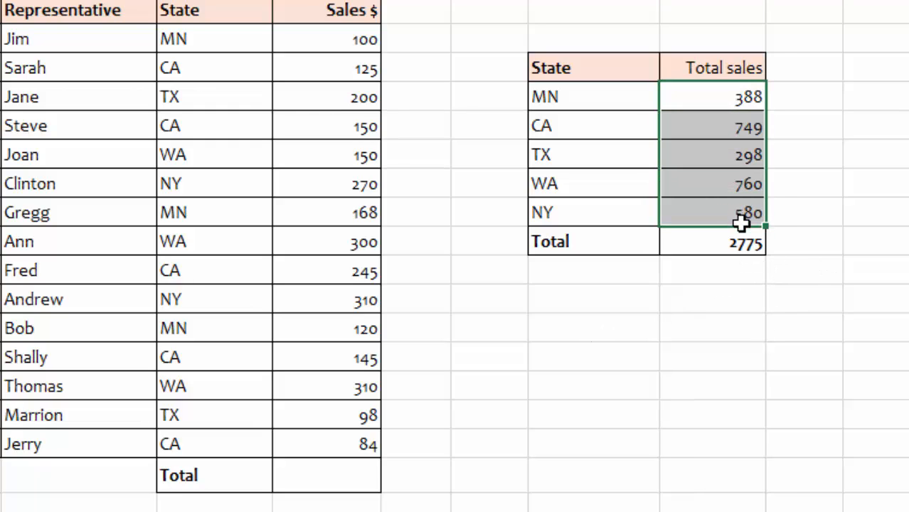
left_click(661, 365)
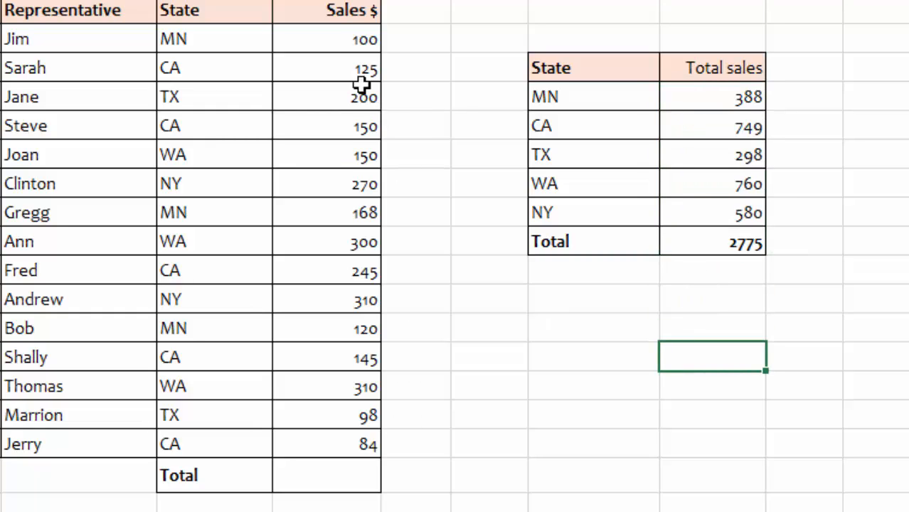
left_click_drag(341, 39, 337, 450)
left_click(316, 478)
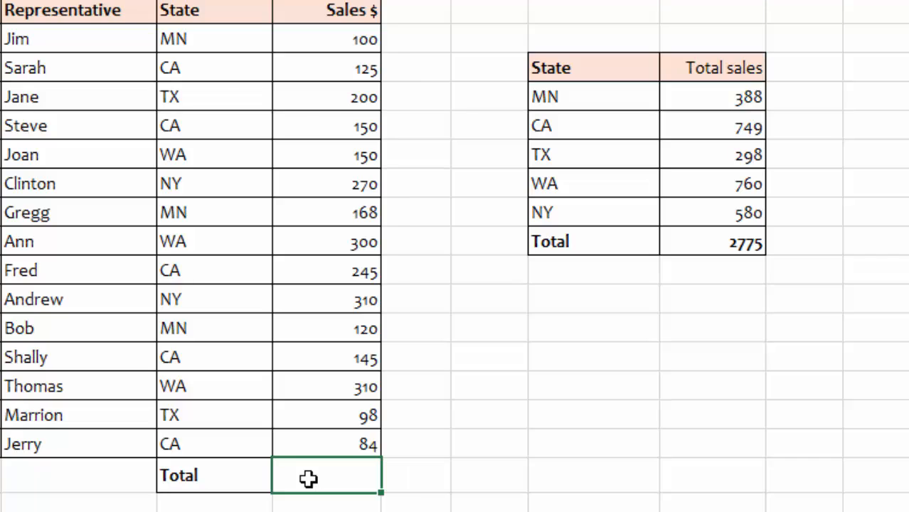
left_click(740, 244)
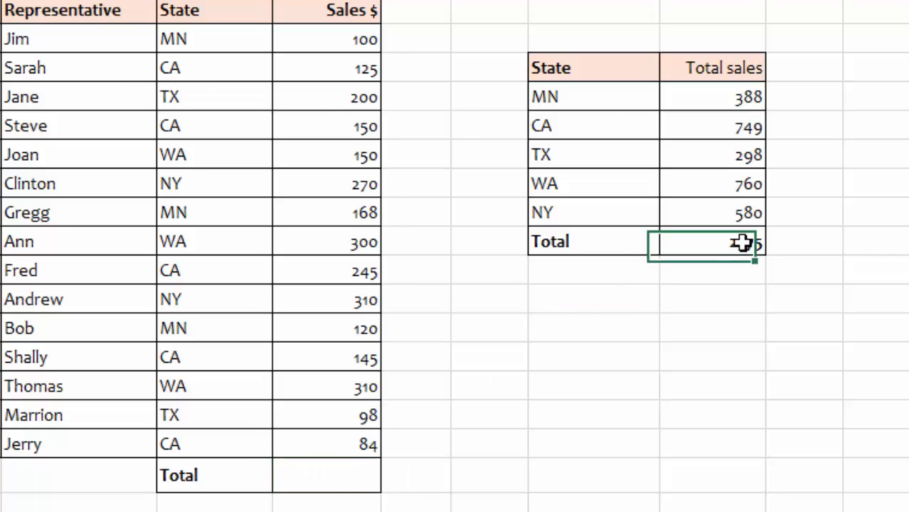
Calculate the representatives' total sales in D18 with the formula =SUM(D3:D17) and make the result bold
left_click(318, 468)
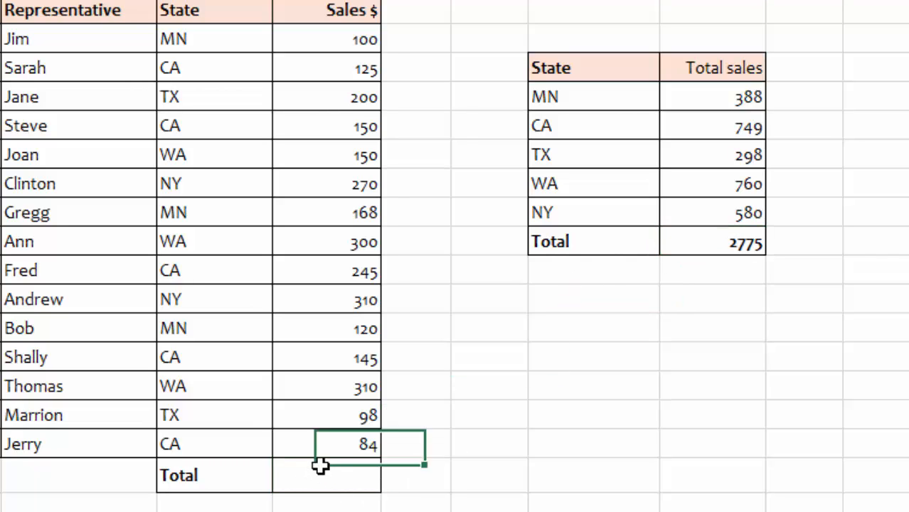
type("=sum")
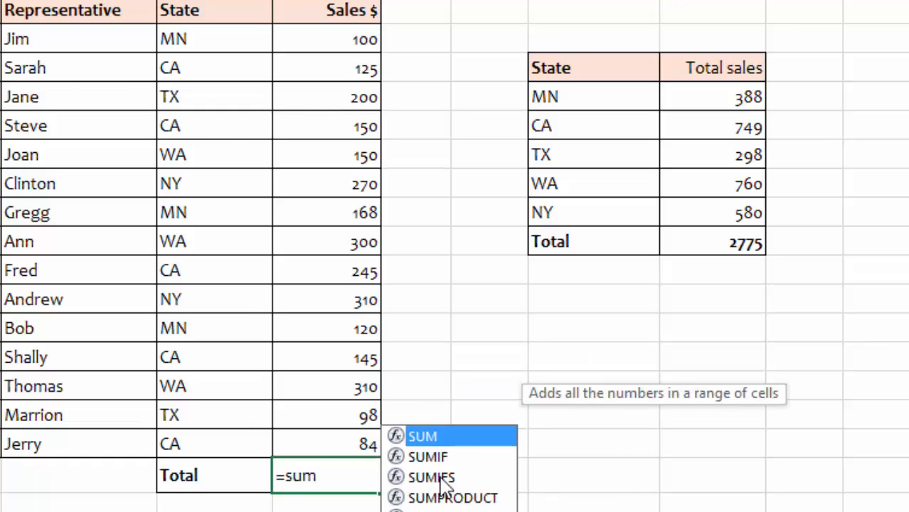
double_click(454, 436)
left_click_drag(329, 40, 352, 449)
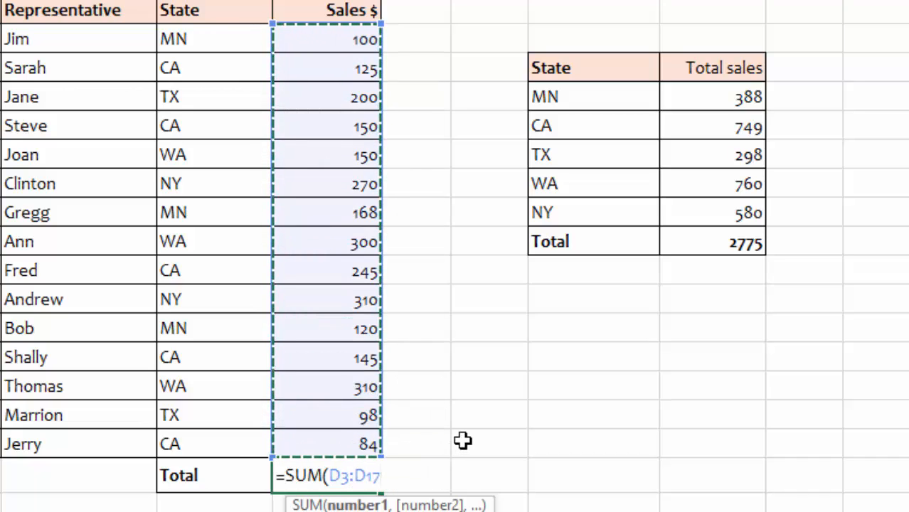
key("Return")
left_click(324, 483)
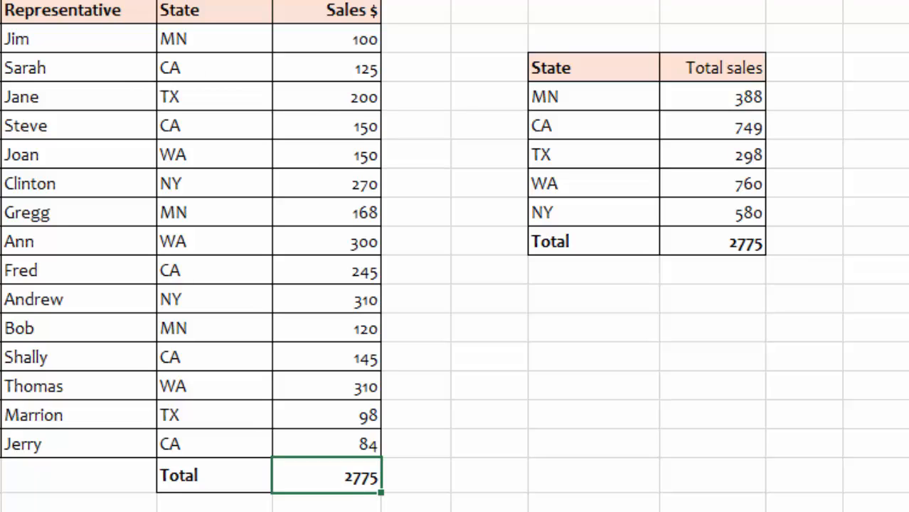
left_click(636, 360)
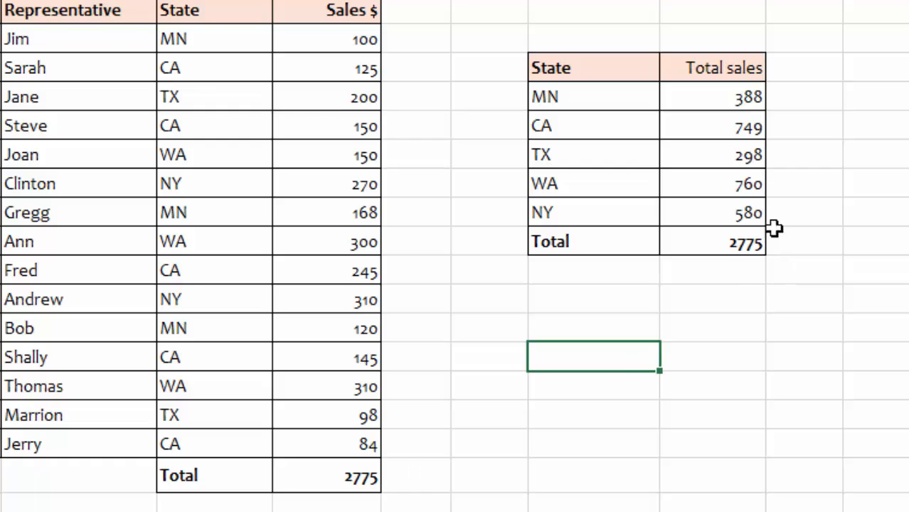
left_click(735, 244)
left_click(873, 193)
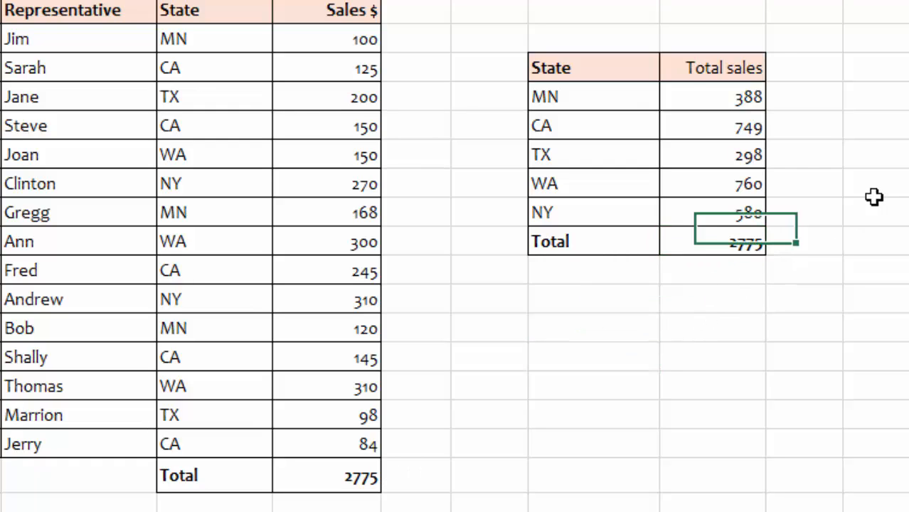
left_click(690, 318)
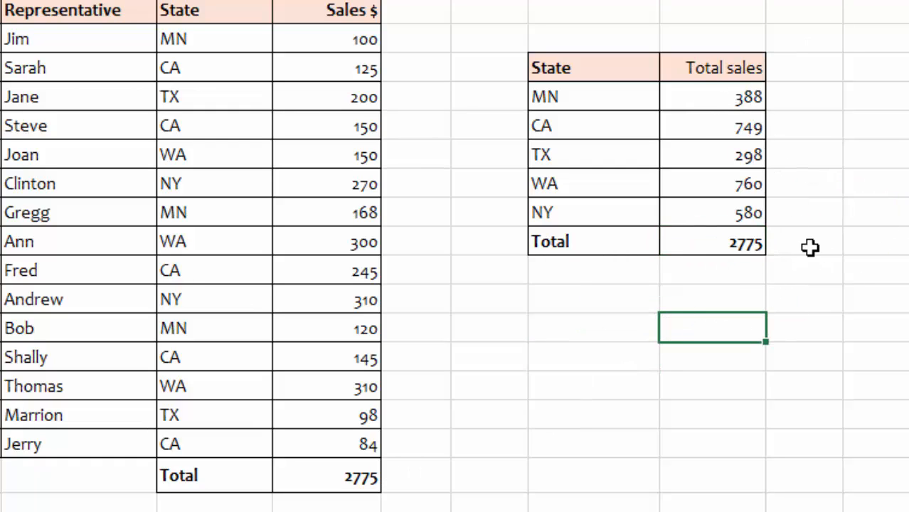
left_click(581, 306)
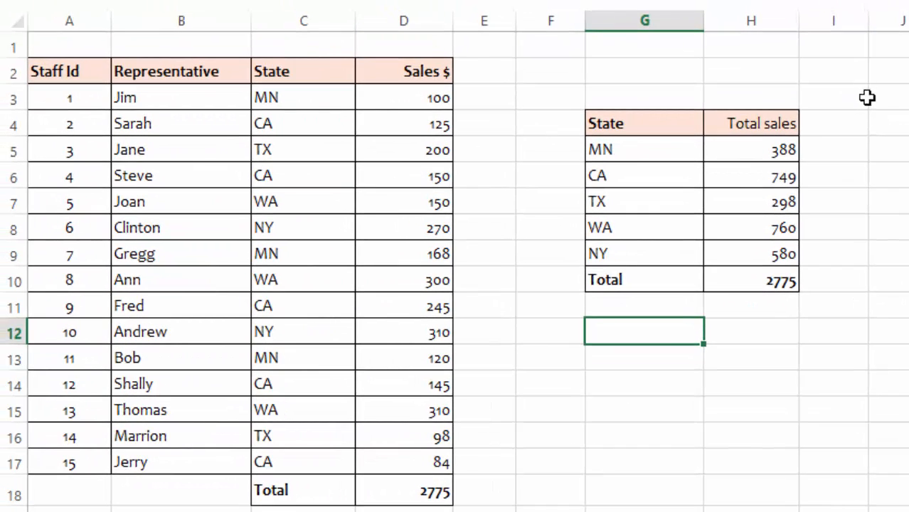
left_click(870, 125)
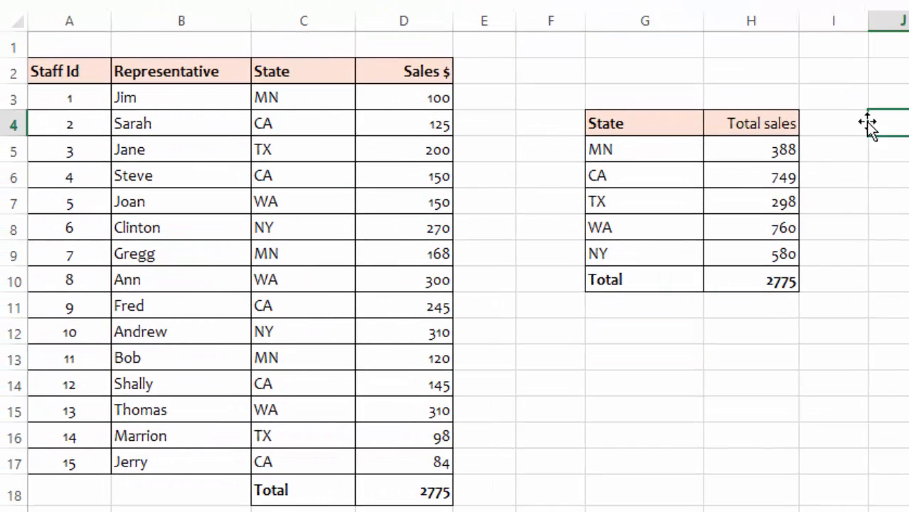
left_click(688, 380)
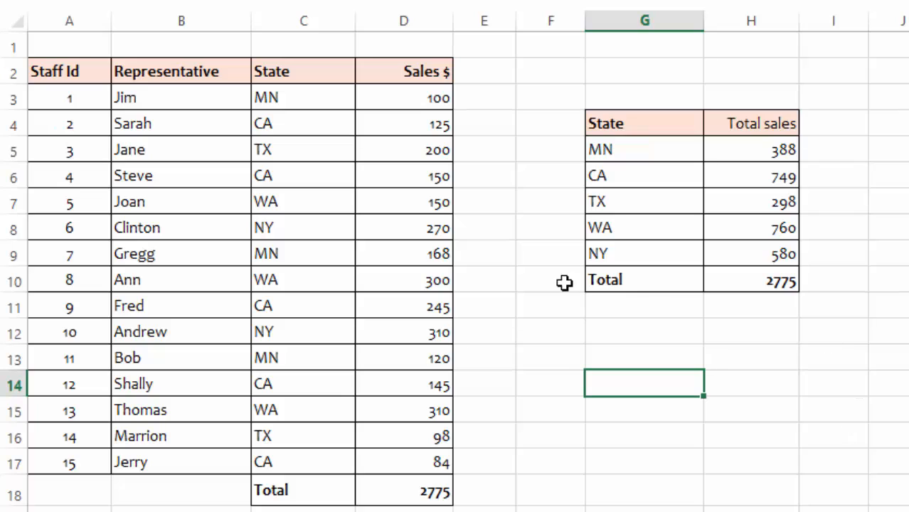